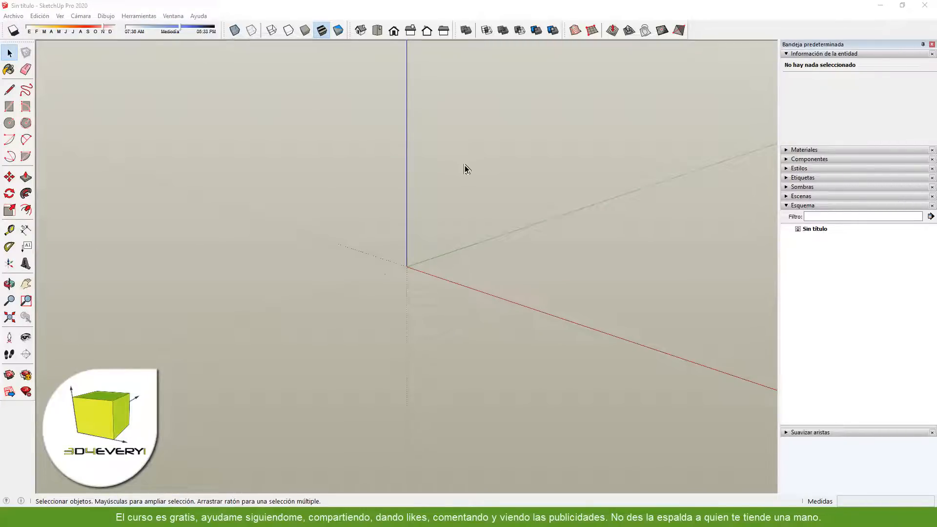
Expand the Sombras settings in the default tray and check which toolbars are enabled.
click(173, 15)
mouse_move(184, 29)
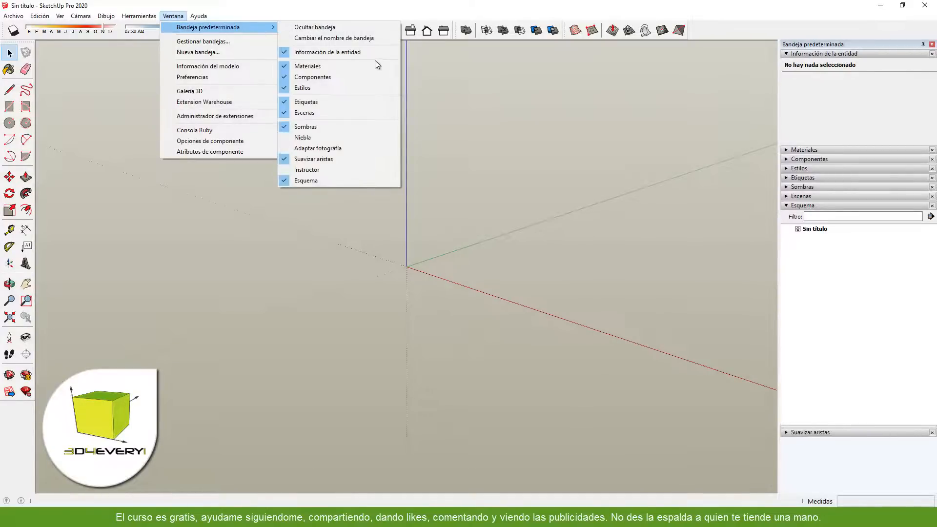
click(788, 188)
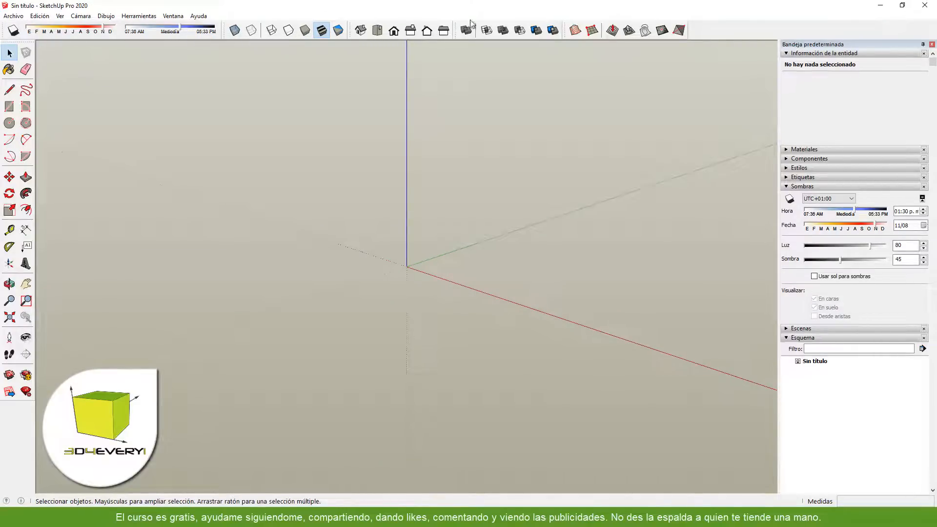
right_click(718, 31)
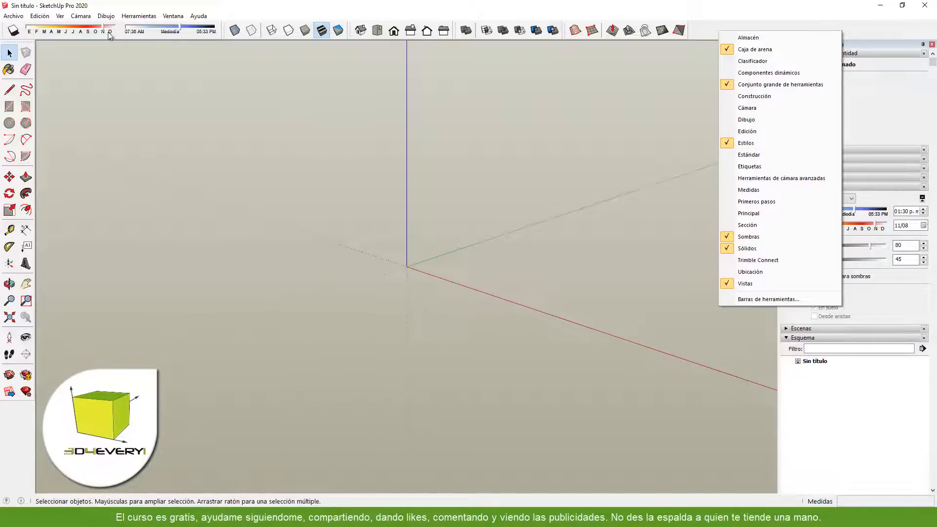
click(453, 208)
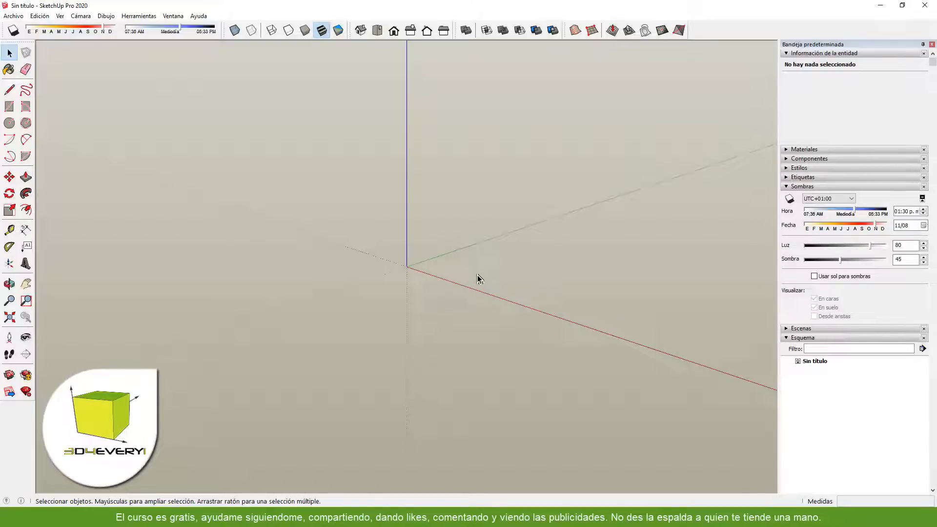
Draw a ground rectangle of about 0.61 by 1.64 m near the origin and pull it up into a box.
middle_drag(489, 285, 522, 326)
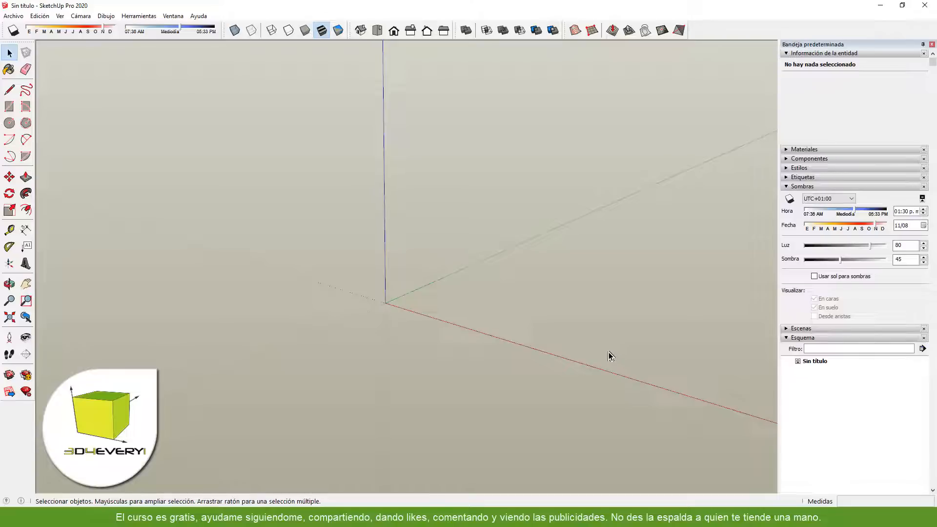
middle_drag(447, 337, 442, 357)
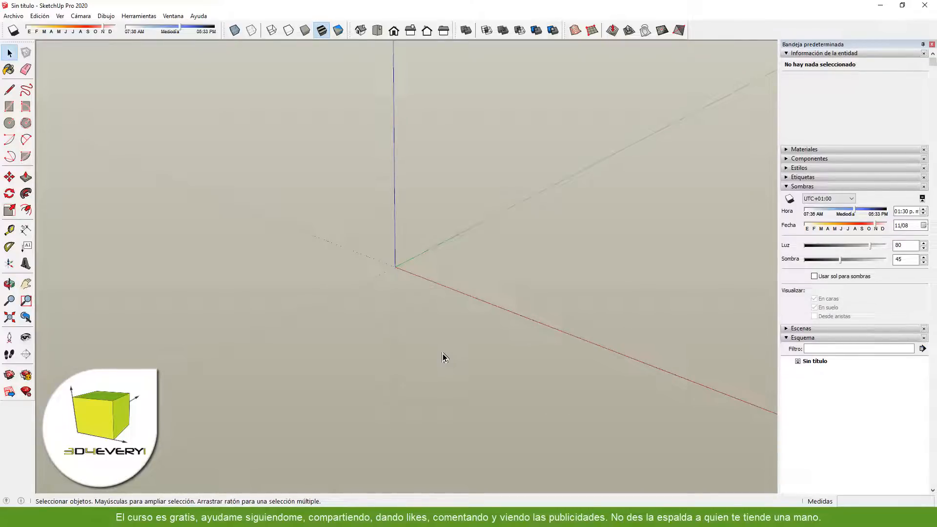
key(r)
click(438, 272)
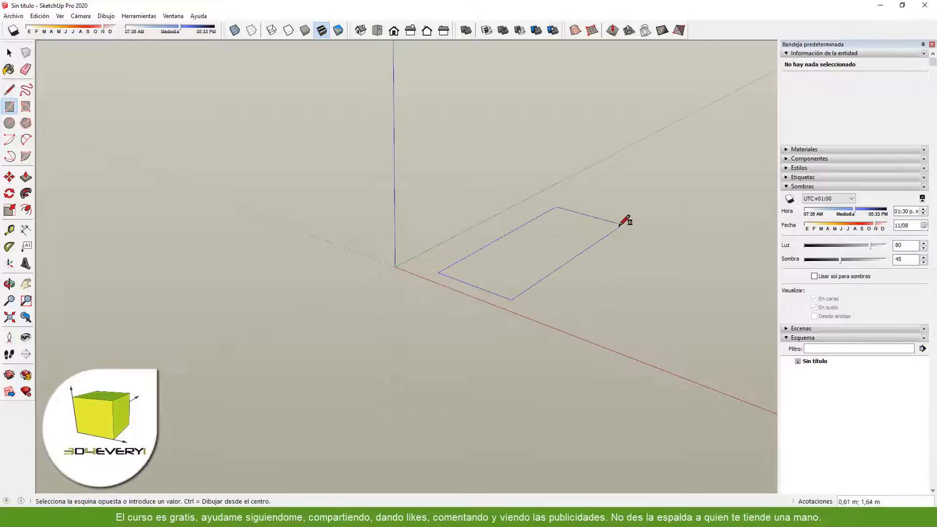
click(619, 226)
key(p)
click(540, 255)
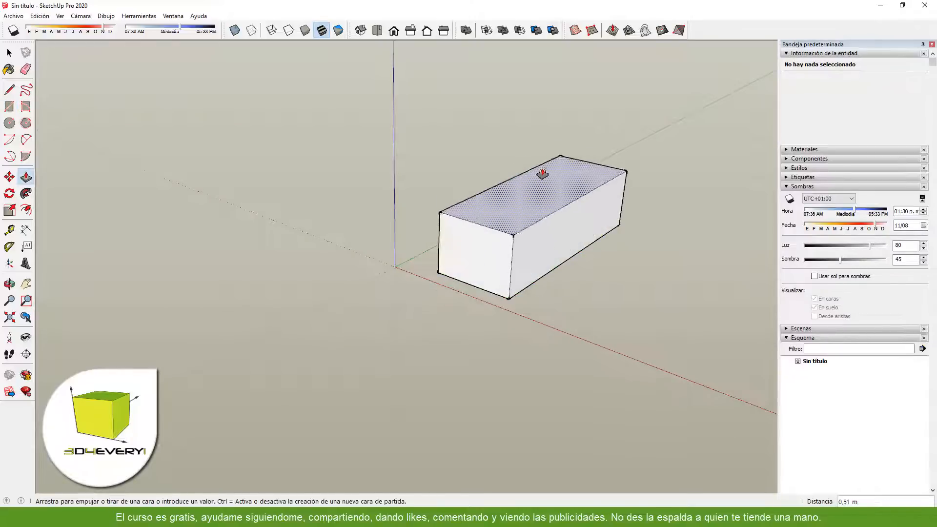
click(541, 134)
Turn on the display of shadows for the model.
scroll(478, 388, down, 2)
shift+middle_drag(478, 389, 386, 397)
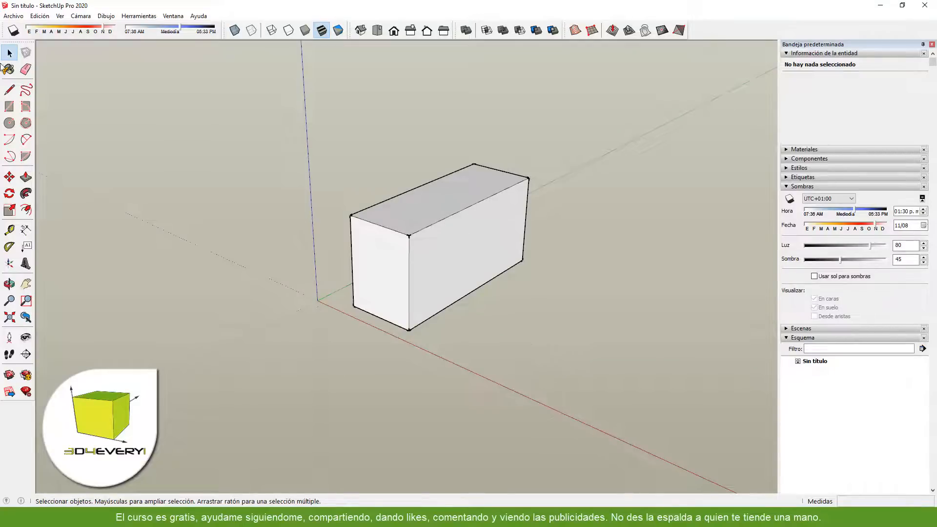
click(13, 32)
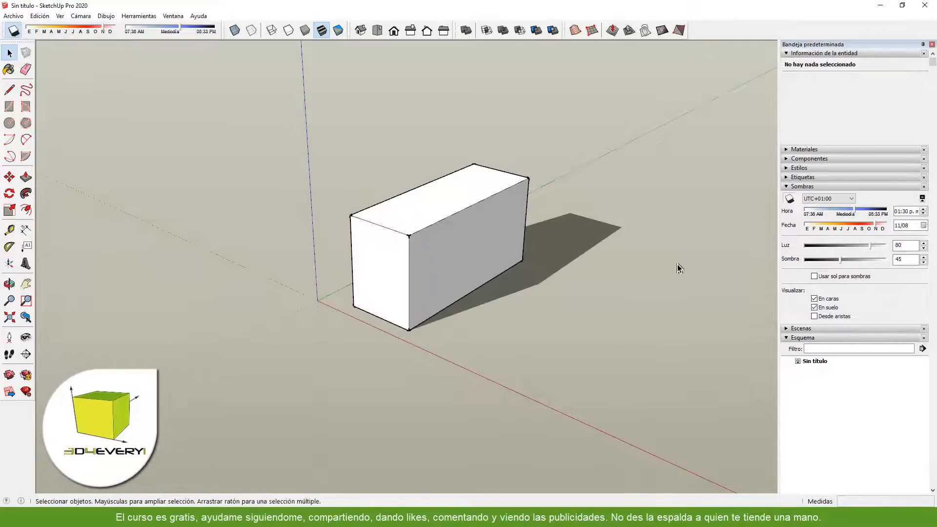
click(790, 200)
click(789, 200)
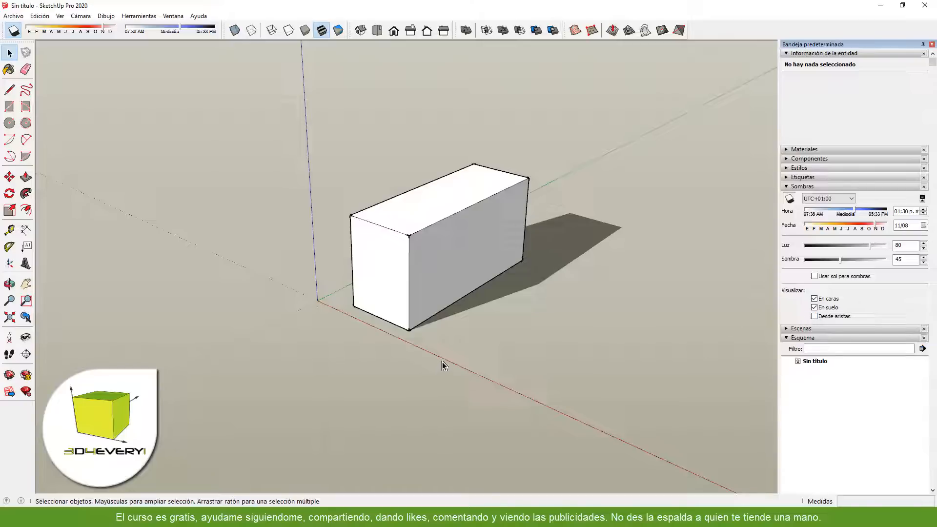
Draw a free-standing vertical line about 0.57 m long beside the box, starting near the red axis.
key(l)
click(485, 358)
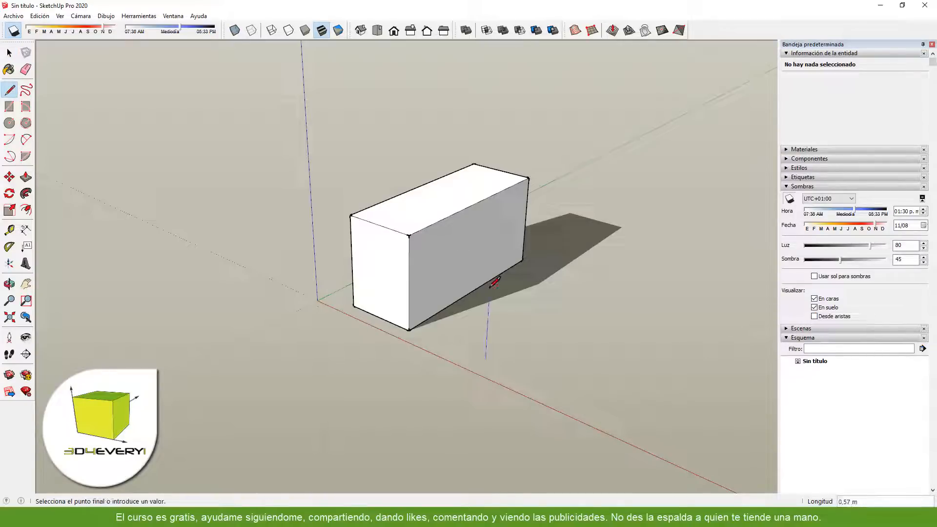
click(489, 288)
key(space)
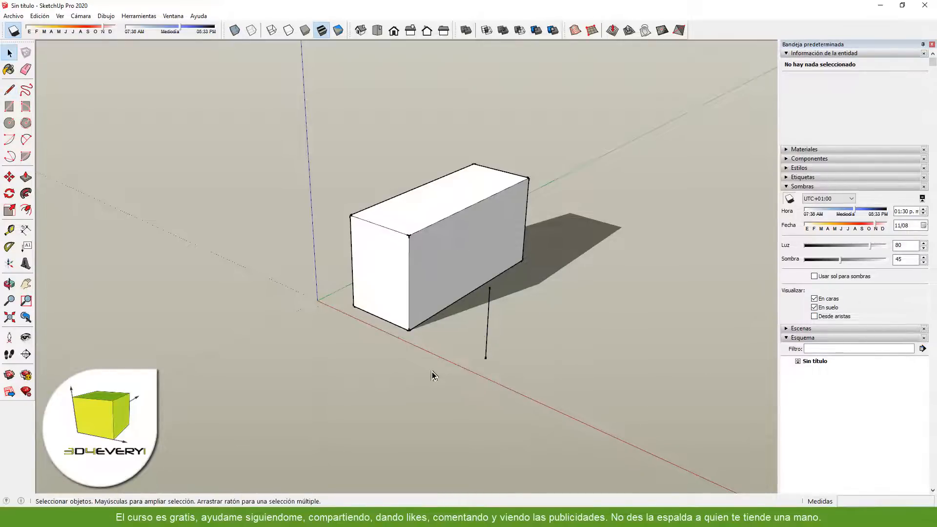
Enable shadows cast from edges (Desde aristas) and disable shadows on the ground (En suelo).
middle_drag(431, 375, 527, 369)
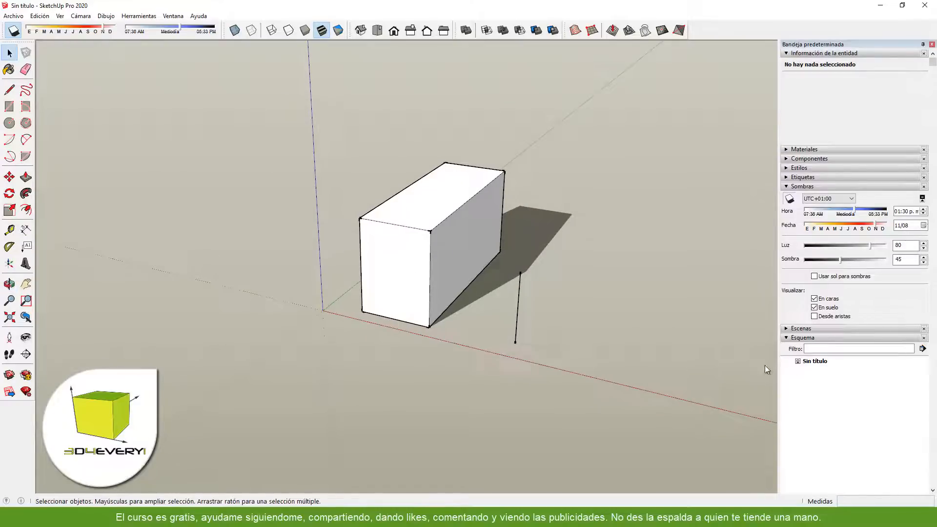
click(813, 316)
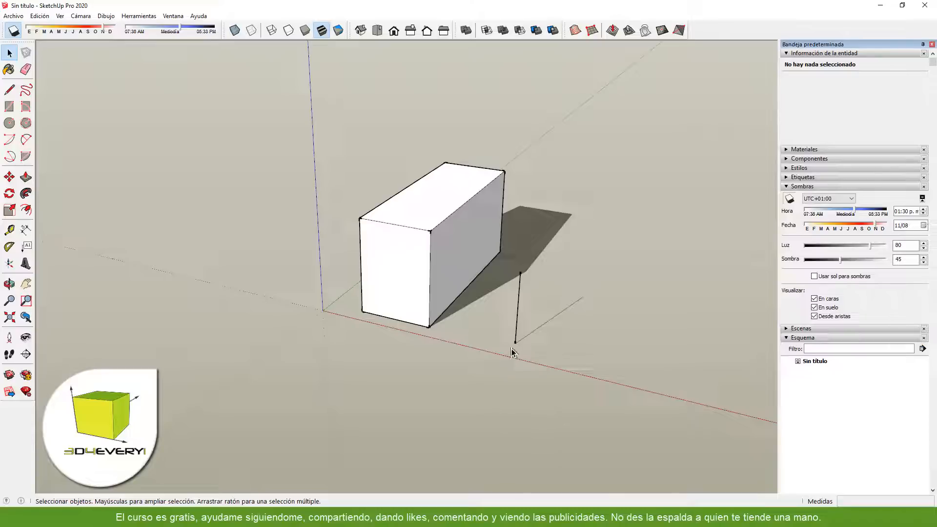
middle_drag(557, 427, 486, 445)
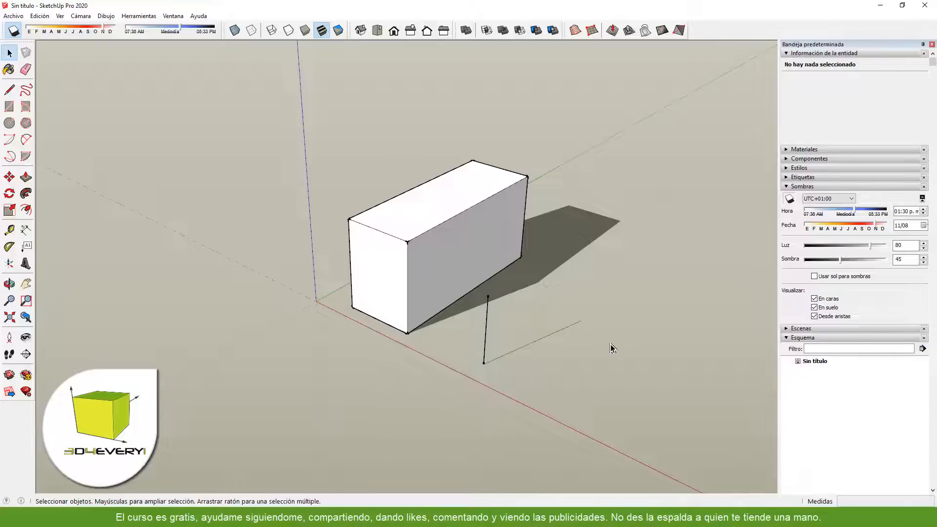
middle_drag(476, 435, 455, 389)
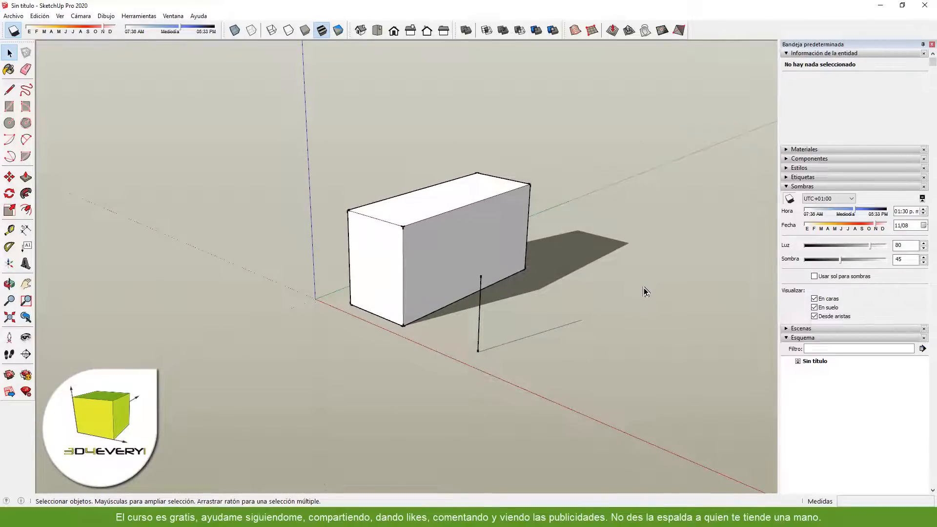
click(814, 308)
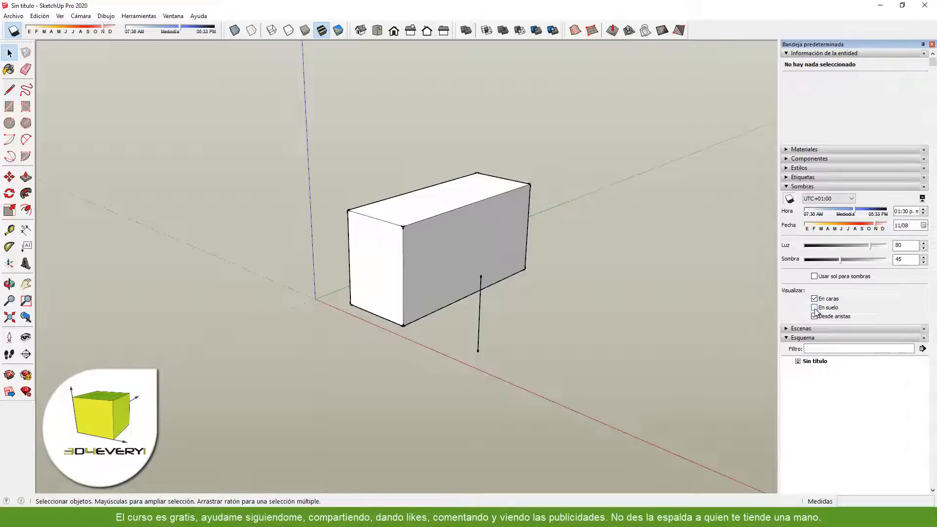
Select the box together with the vertical line and make them a group.
middle_drag(473, 303, 499, 297)
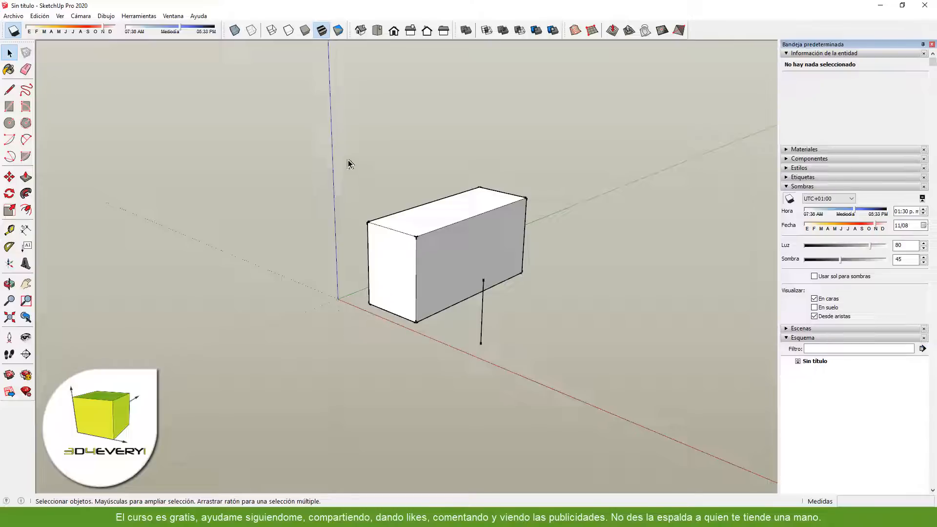
drag(348, 161, 607, 389)
key(ctrl+g)
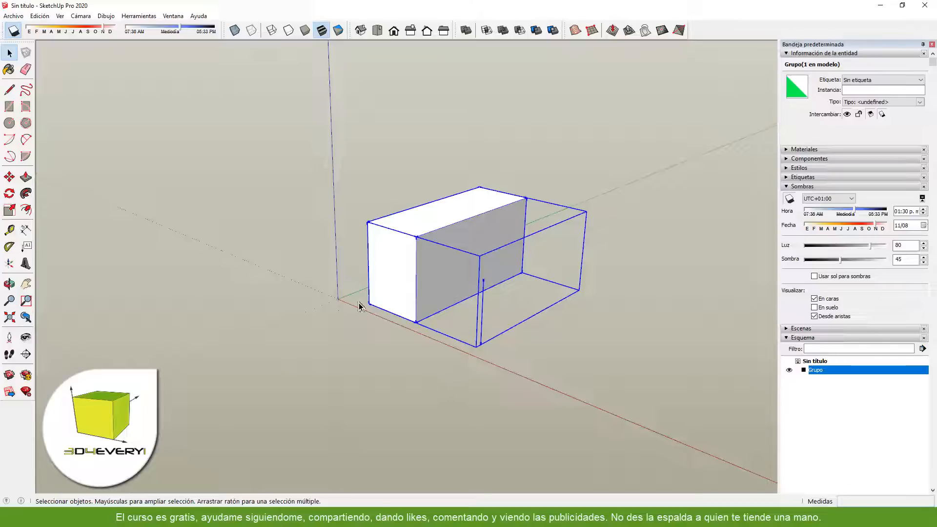
Draw a ground rectangle of about 2.5 by 3 m from the origin, extending beneath the box and the line.
key(r)
click(339, 299)
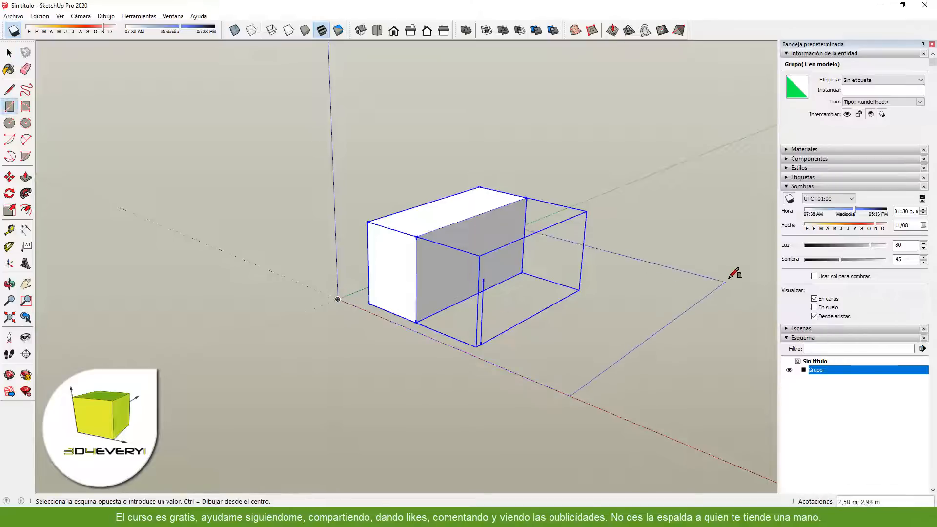
click(734, 275)
scroll(300, 378, down, 2)
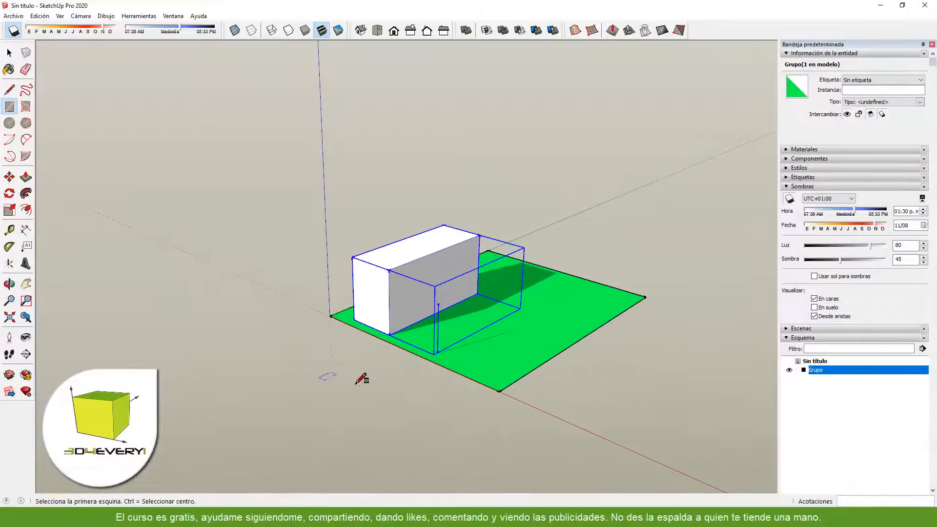
key(space)
Move the ground rectangle's far edge outward along the green axis by about 0.91 m.
click(580, 279)
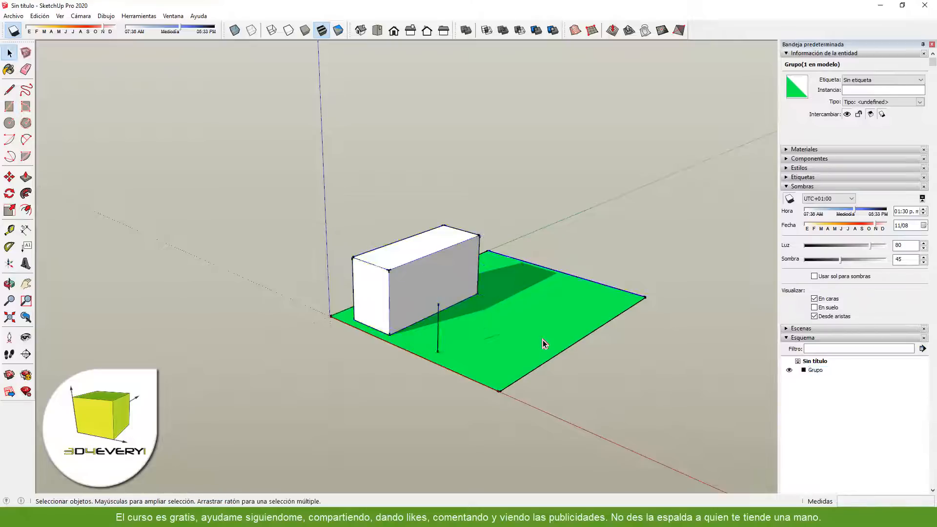
key(m)
click(602, 285)
click(634, 263)
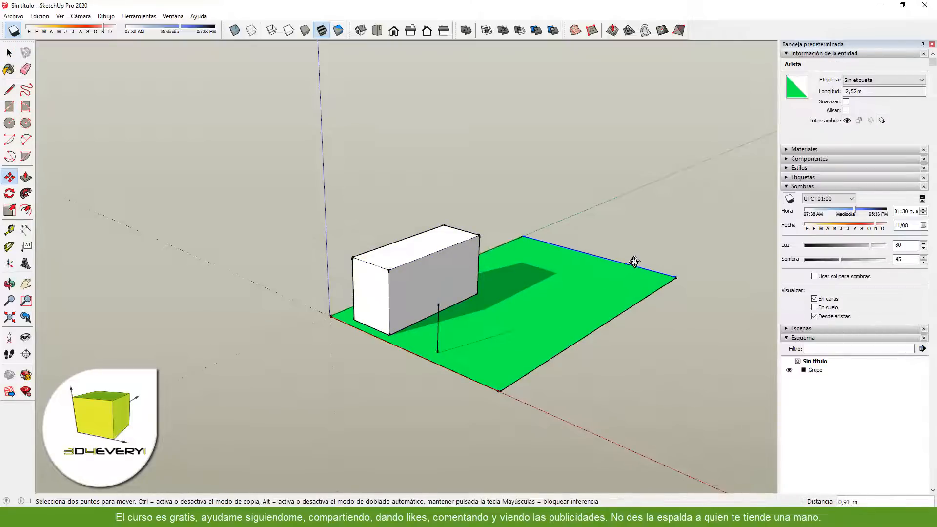
key(space)
Reverse the ground face so that its front side points upward.
scroll(492, 385, up, 2)
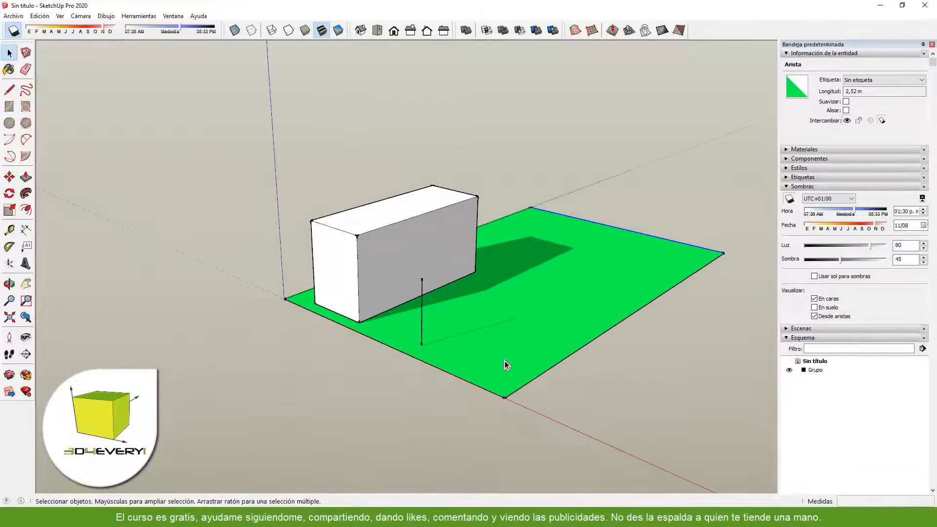
right_click(513, 355)
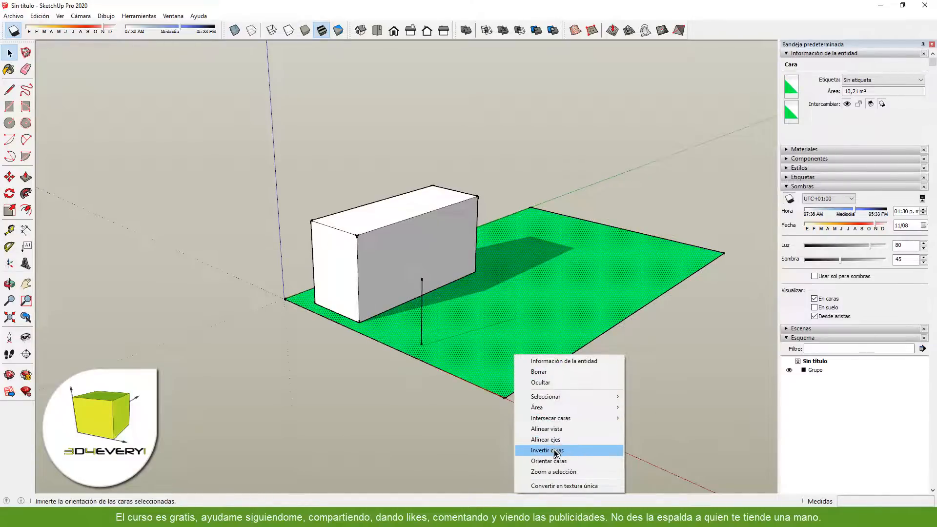
click(554, 450)
middle_drag(453, 403, 482, 427)
click(478, 434)
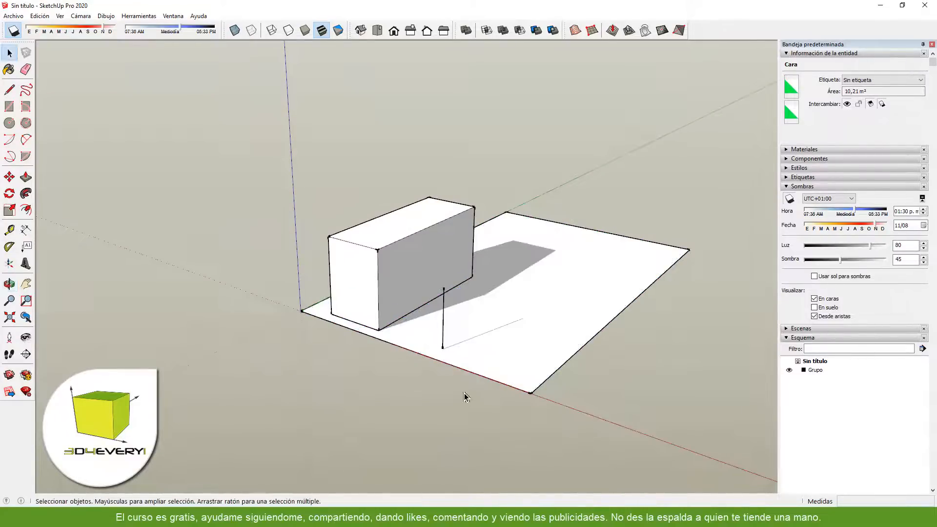
Draw a smaller rectangle on the ground face, overlapping the end of the box's shadow.
middle_drag(464, 393, 464, 394)
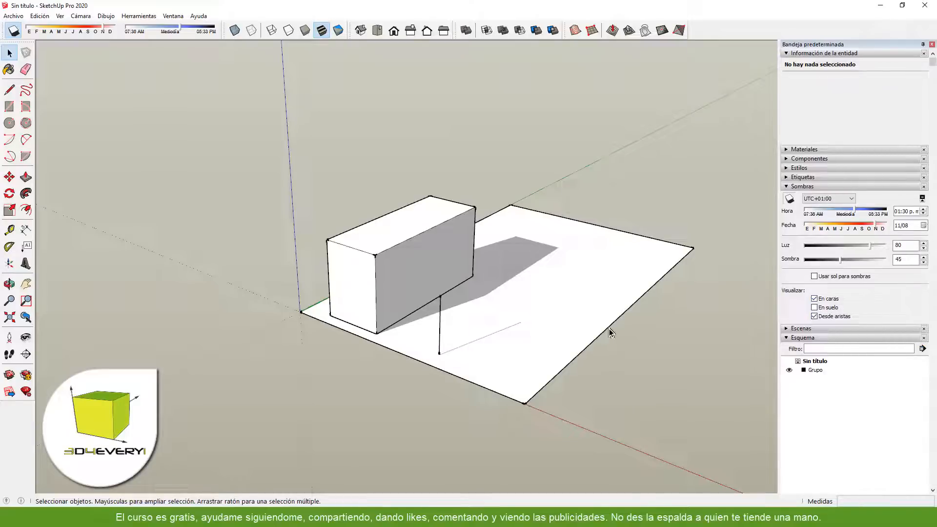
middle_drag(610, 332, 550, 353)
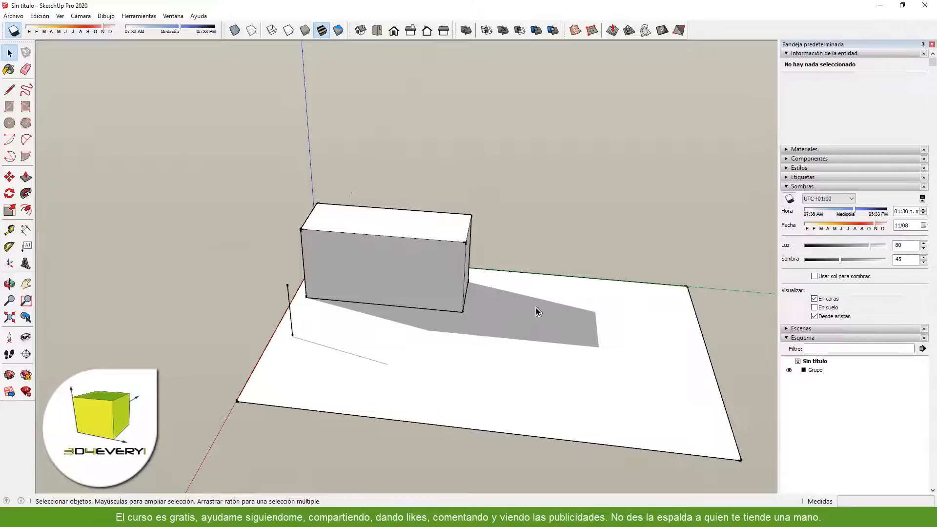
key(r)
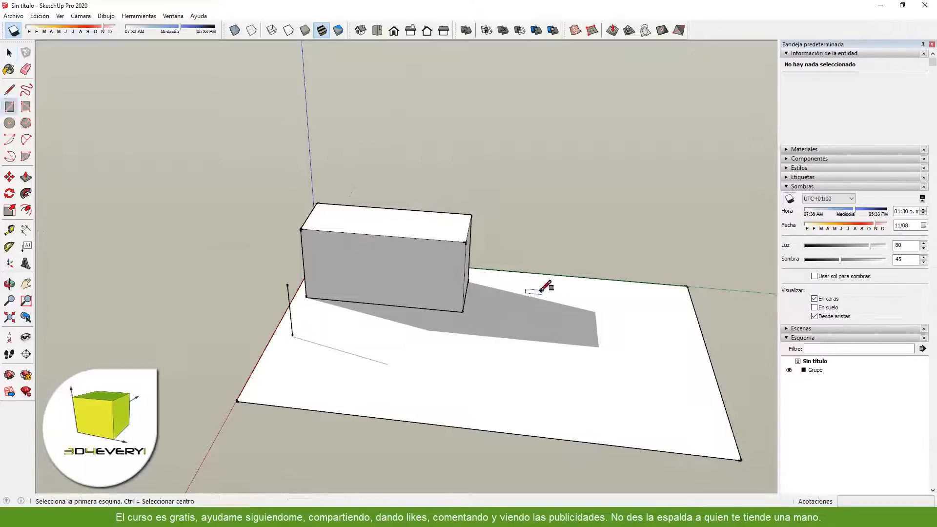
click(536, 287)
click(639, 392)
Push the small rectangle down below the ground face to form a recess.
middle_drag(600, 368, 627, 324)
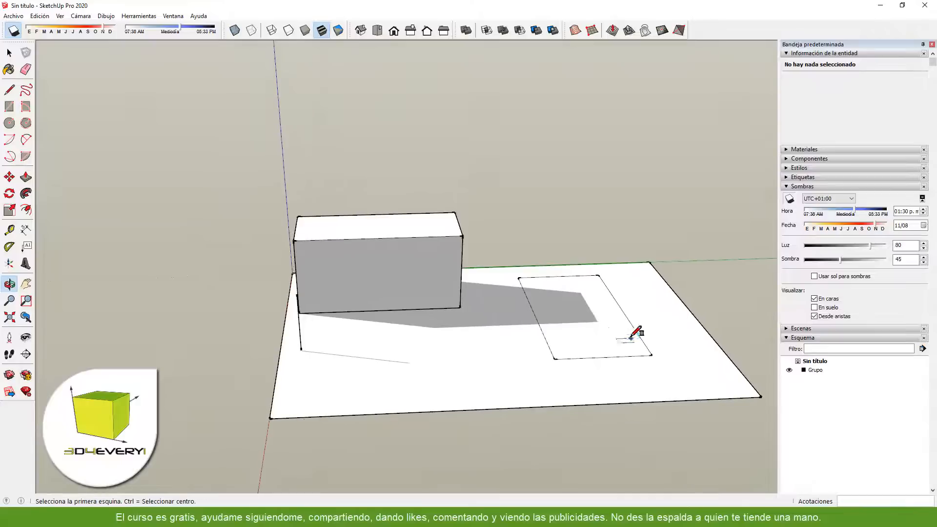
key(p)
click(585, 337)
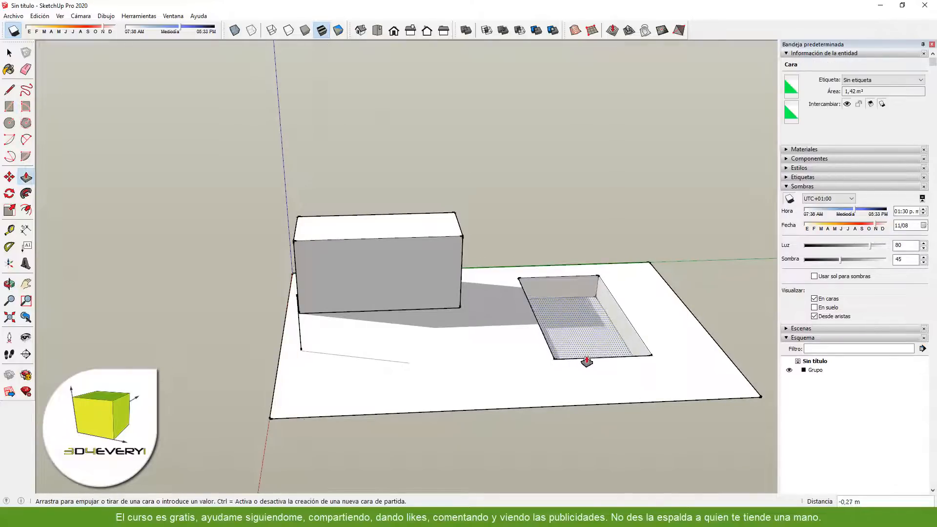
click(585, 377)
middle_drag(375, 382, 533, 367)
key(space)
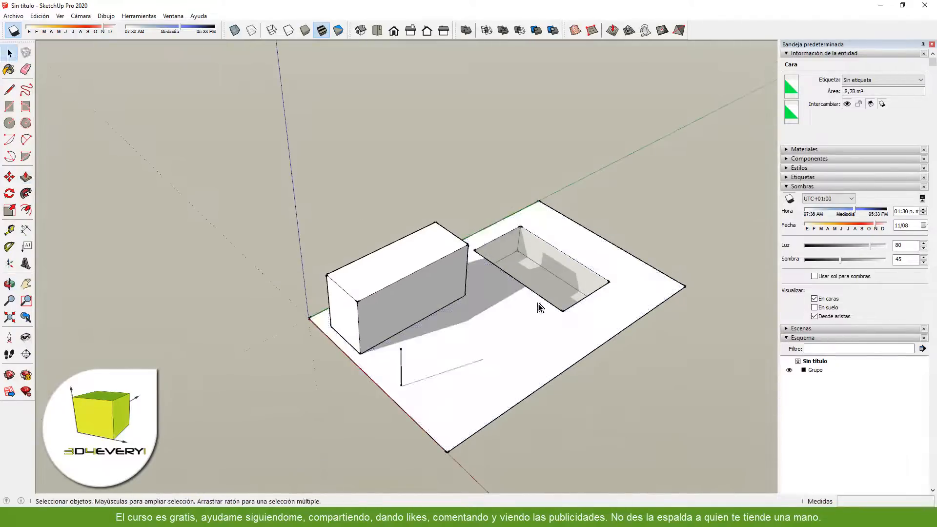
Enable ground shadows (En suelo) to compare their effect in the recess, and disable them again.
click(819, 310)
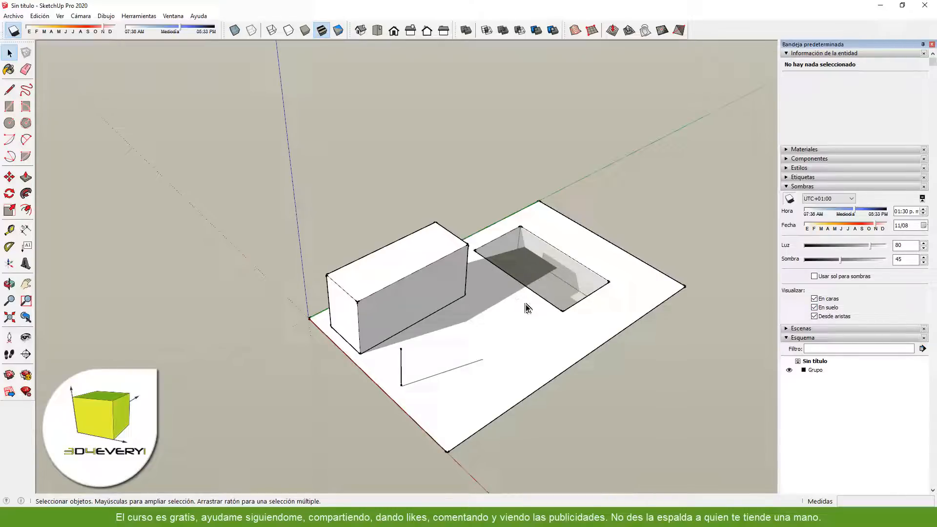
middle_drag(559, 355, 518, 314)
click(814, 307)
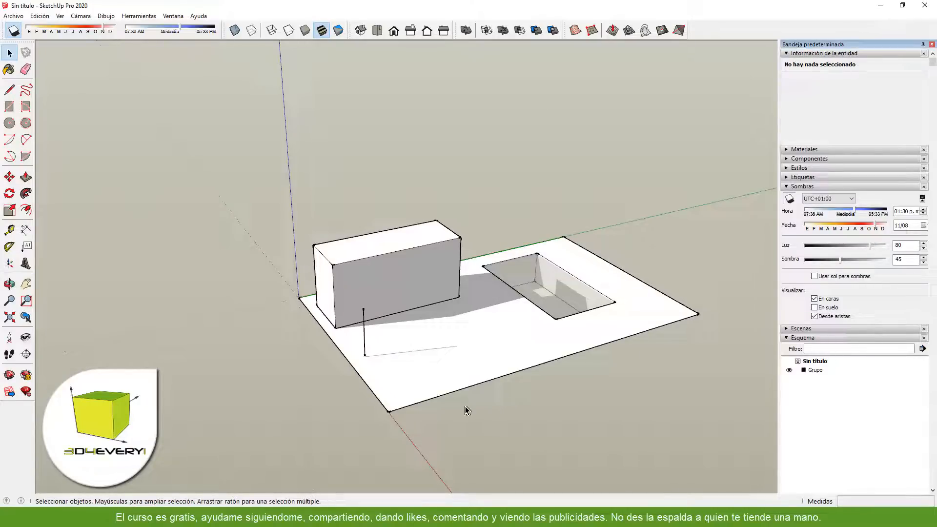
Lighten the shadows cast by the box and line by adjusting the shadow darkness (Sombra), ending at 57.
middle_drag(459, 407, 545, 439)
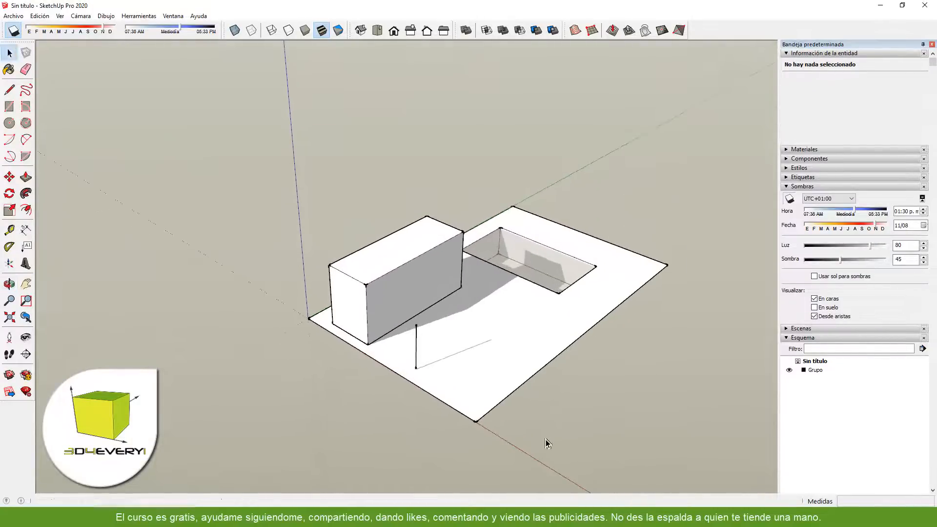
scroll(379, 376, down, 1)
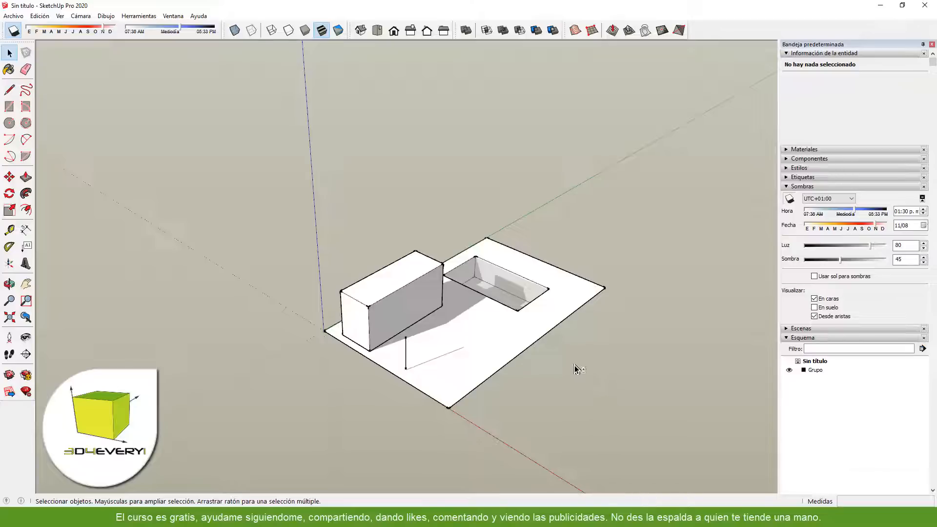
scroll(561, 361, up, 5)
middle_drag(466, 332, 473, 336)
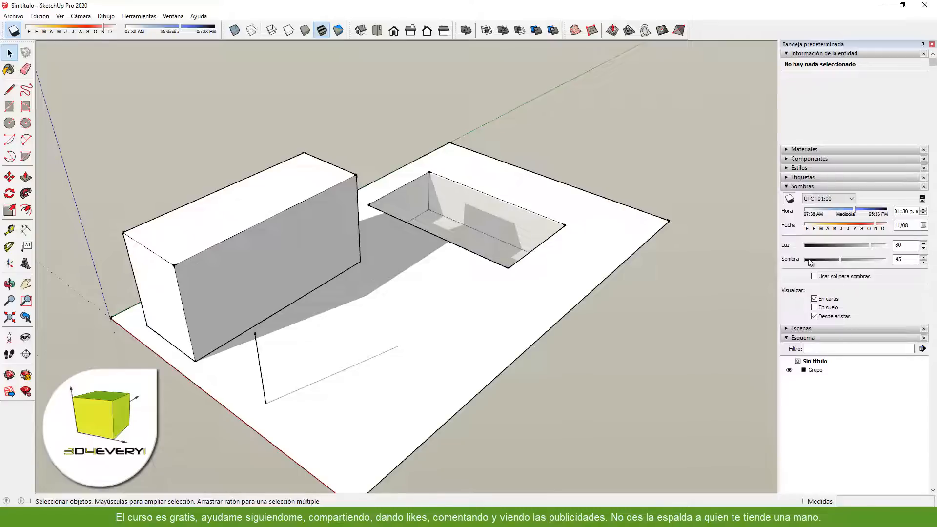
drag(840, 264, 863, 263)
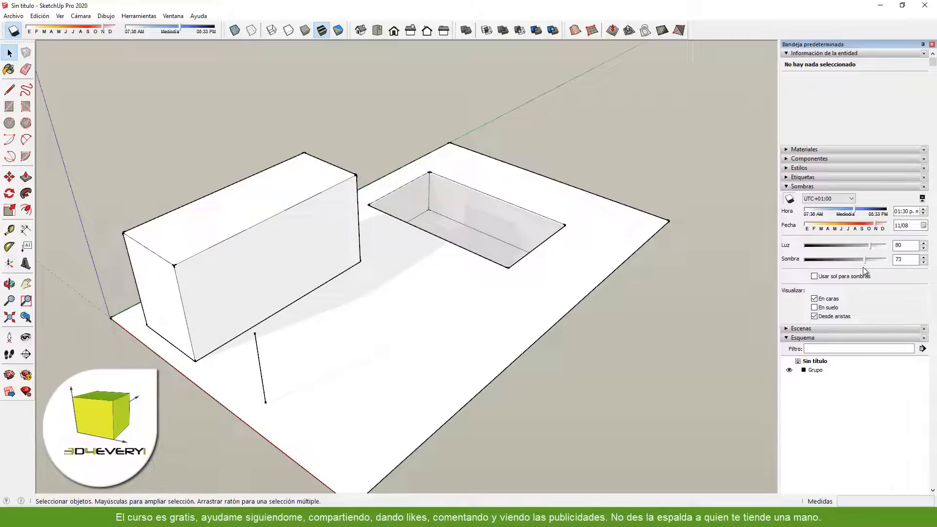
mouse_move(864, 261)
mouse_down()
mouse_move(806, 264)
mouse_move(854, 262)
mouse_move(853, 248)
mouse_move(816, 251)
mouse_move(876, 250)
mouse_move(801, 255)
mouse_move(864, 253)
mouse_up()
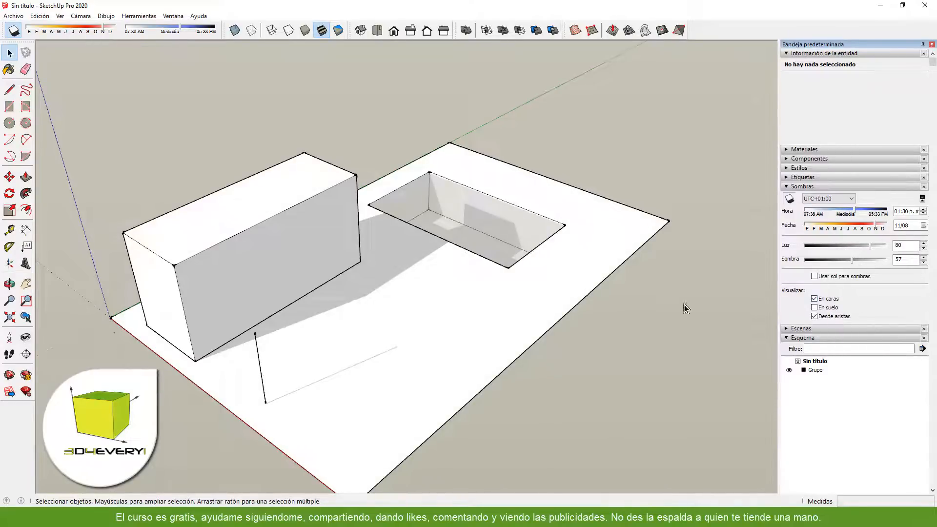
Set the shadow time to 12:47 p.m. and the shadow date to 11/07.
middle_drag(477, 324, 513, 275)
middle_drag(474, 353, 455, 329)
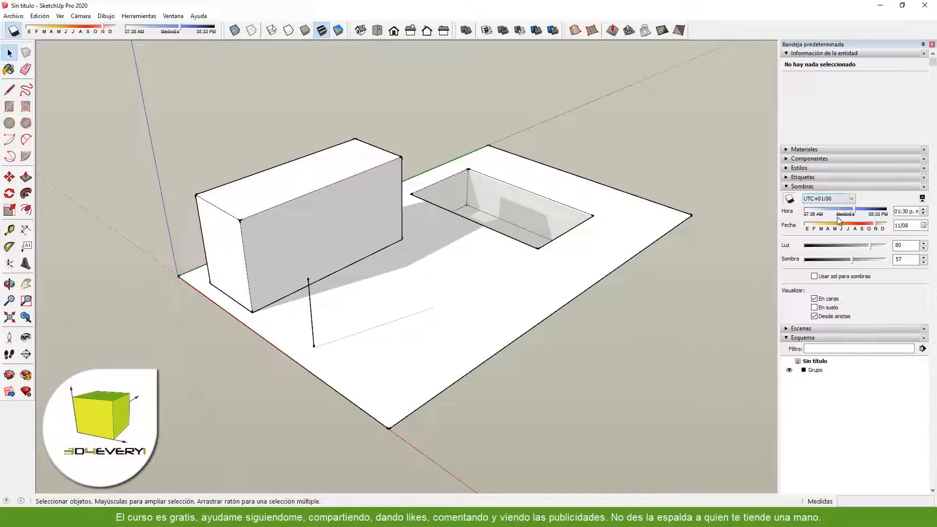
mouse_move(857, 214)
mouse_down()
mouse_move(804, 215)
mouse_move(889, 218)
mouse_move(824, 215)
mouse_move(862, 213)
mouse_move(846, 220)
mouse_up()
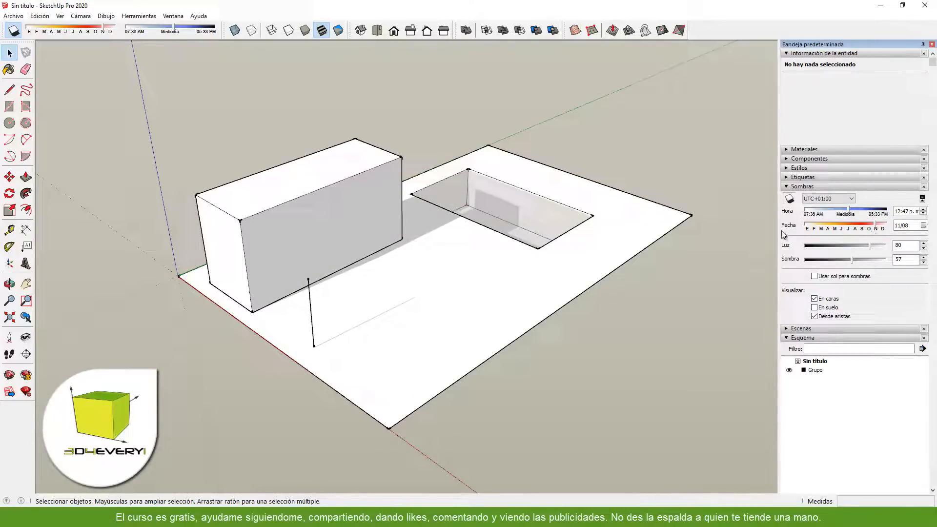
mouse_move(876, 228)
mouse_down()
mouse_move(800, 230)
mouse_move(874, 232)
mouse_up()
click(912, 229)
click(587, 279)
Open the model information's geolocation settings (Geolocalización) and move the dialog over the middle of the model.
scroll(540, 304, down, 1)
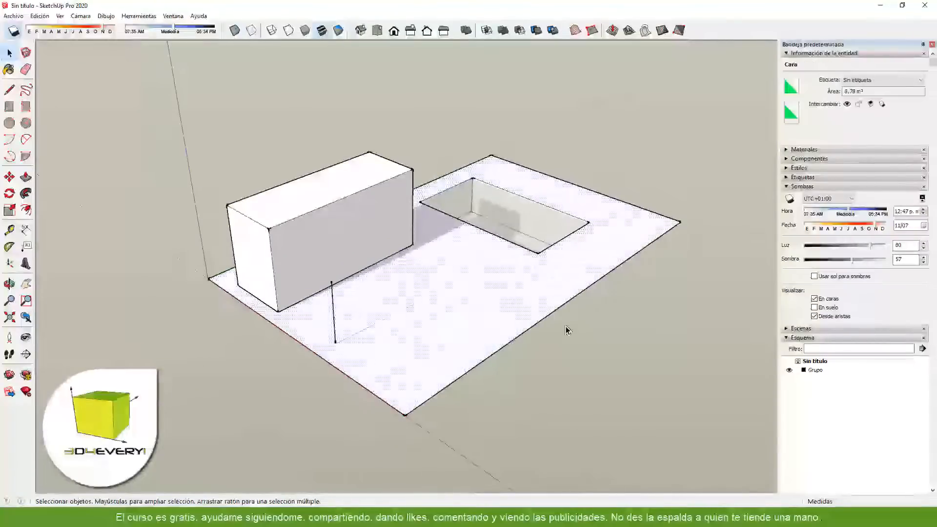
middle_drag(568, 330, 565, 311)
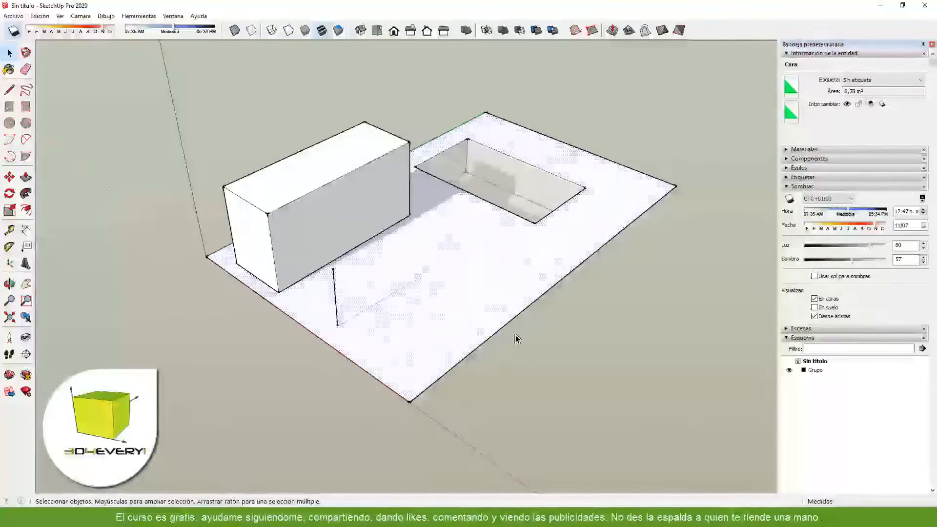
middle_drag(469, 344, 428, 338)
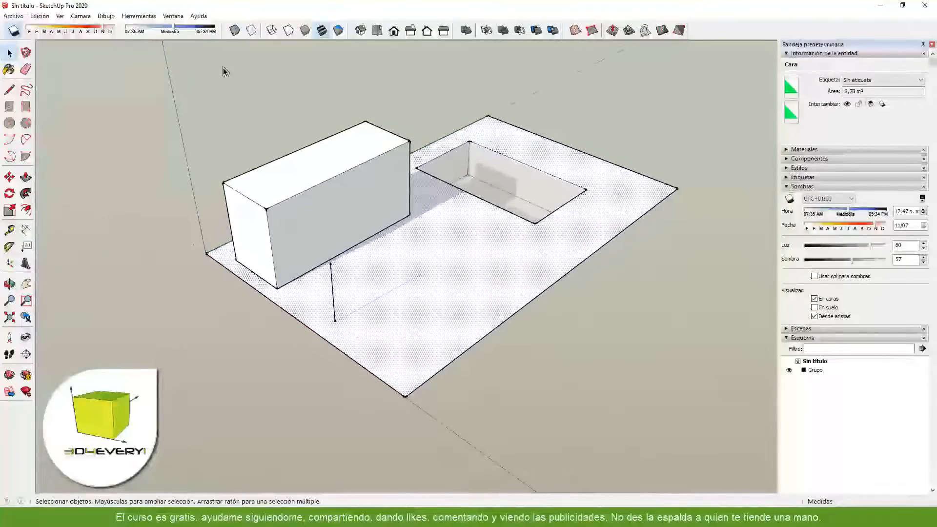
click(174, 16)
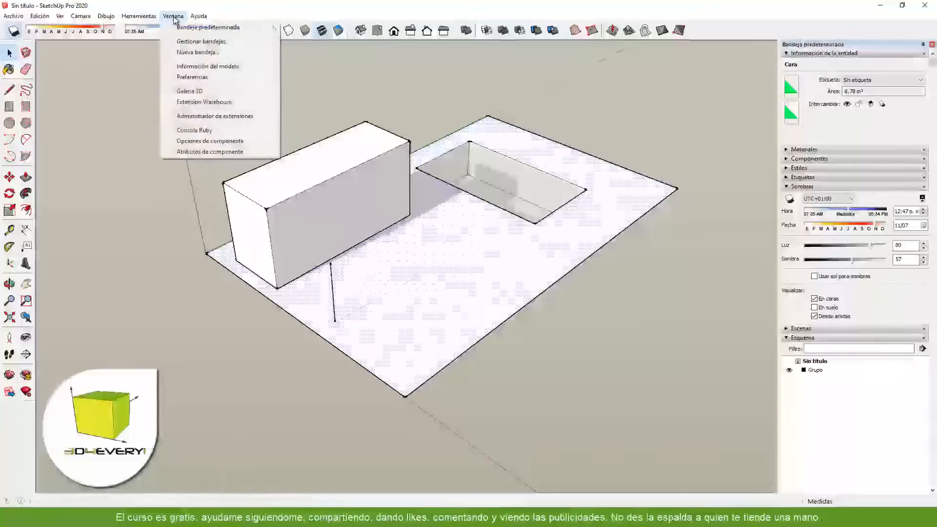
click(175, 71)
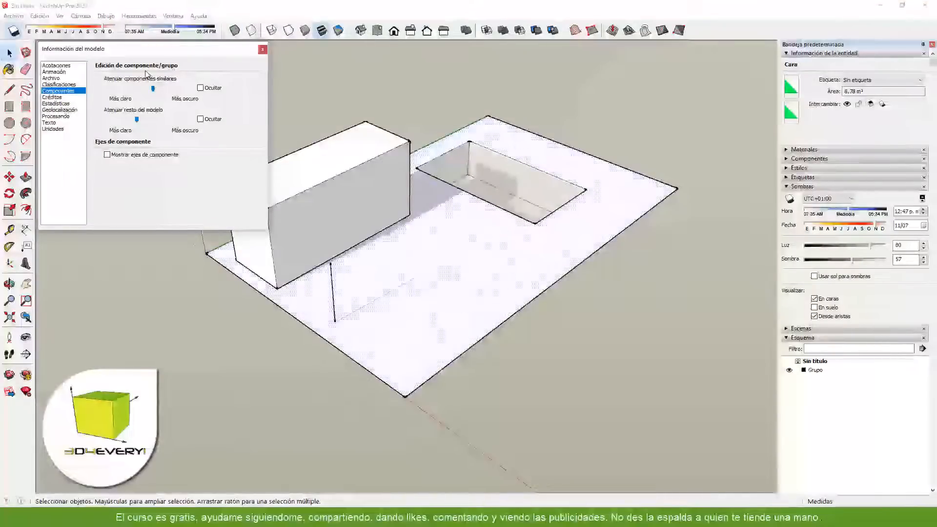
click(62, 111)
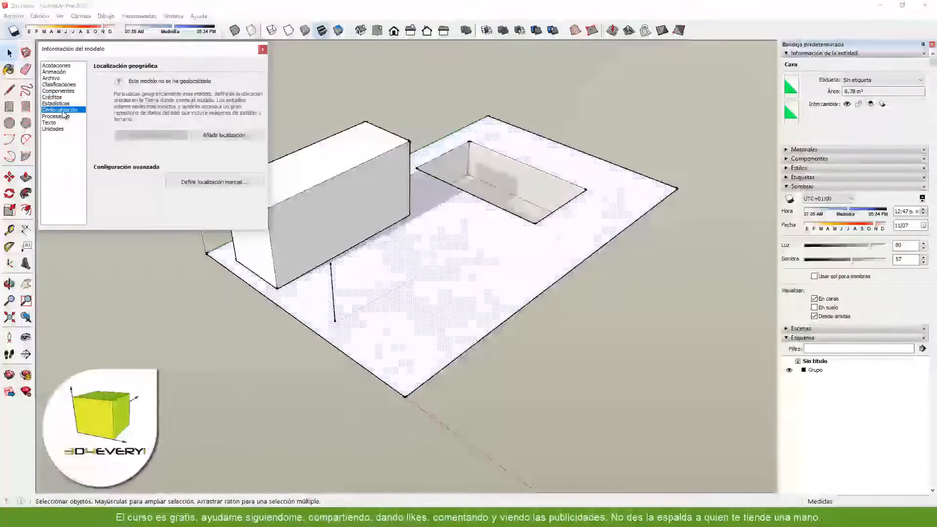
drag(146, 48, 338, 70)
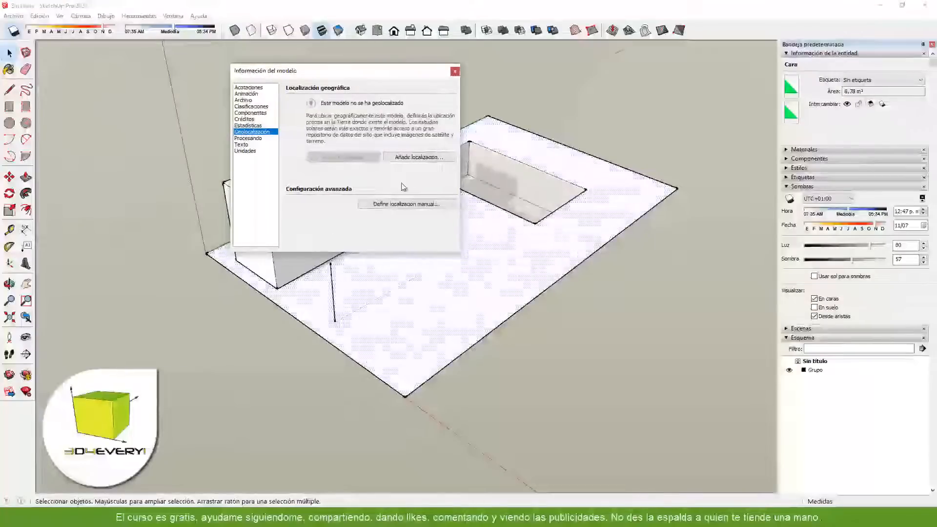
Geolocate the model on the beachfront of Villa Gesell, Argentina, importing the satellite map region at zoom level 17.
click(426, 158)
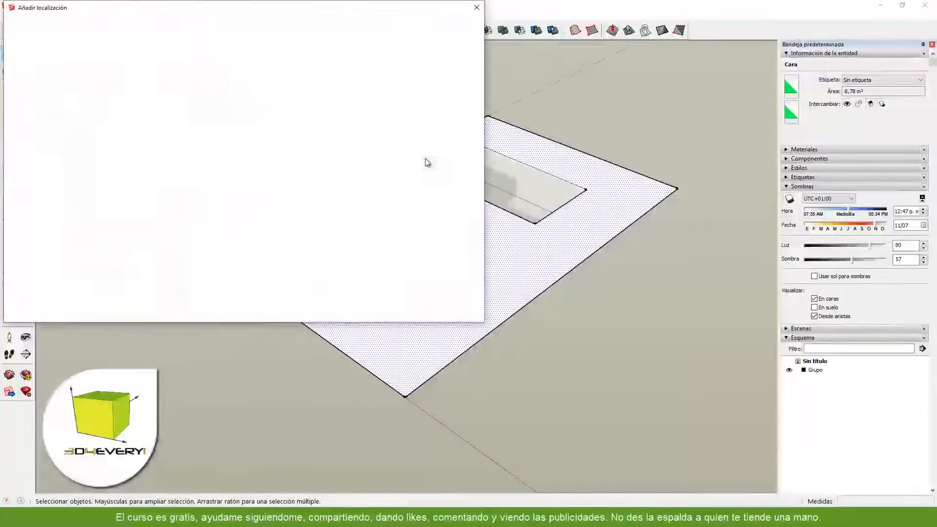
drag(344, 13, 557, 150)
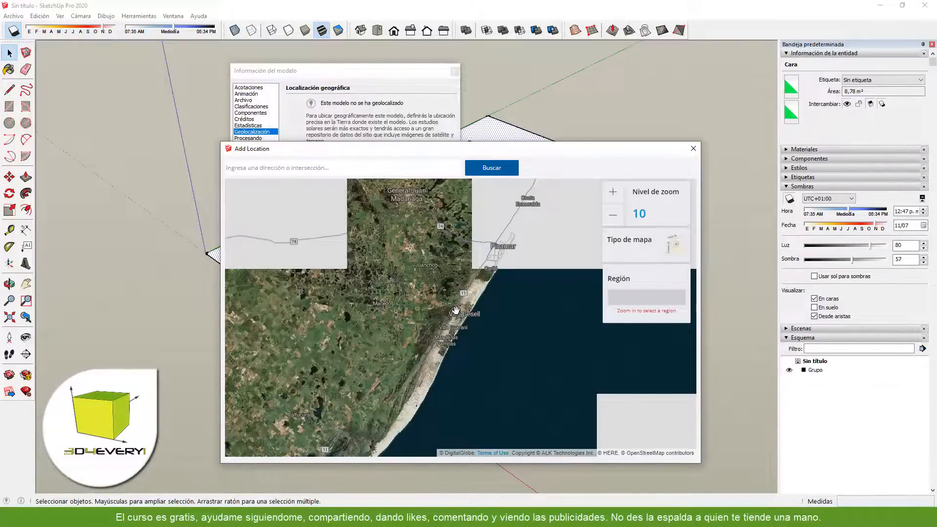
scroll(456, 310, up, 2)
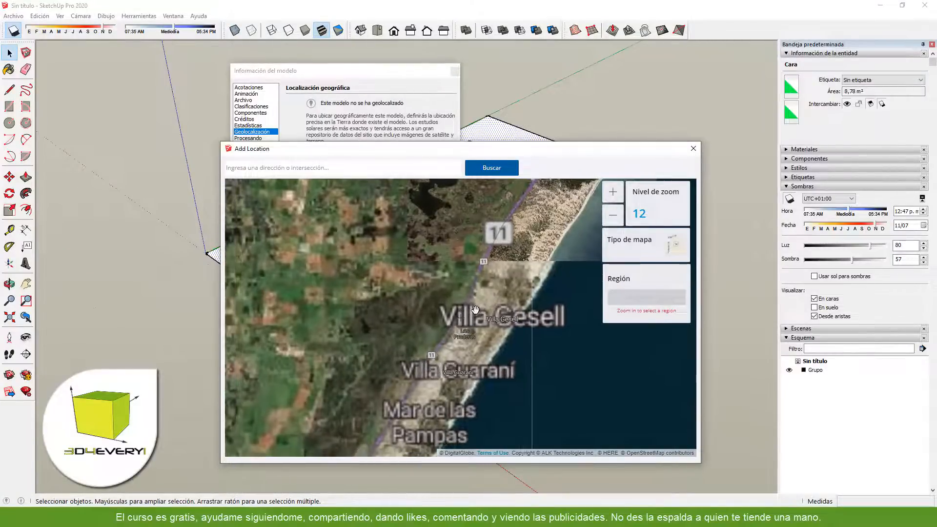
scroll(466, 312, up, 1)
scroll(468, 308, up, 1)
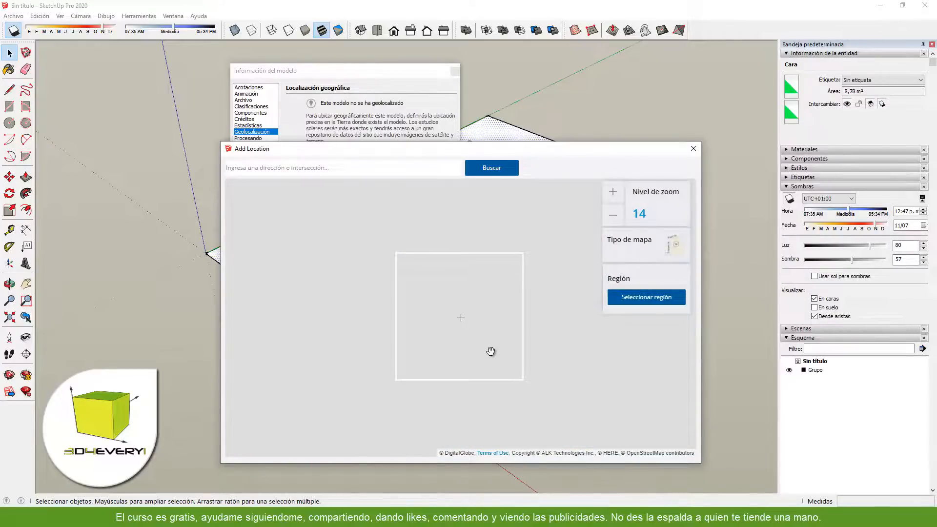
scroll(490, 352, up, 2)
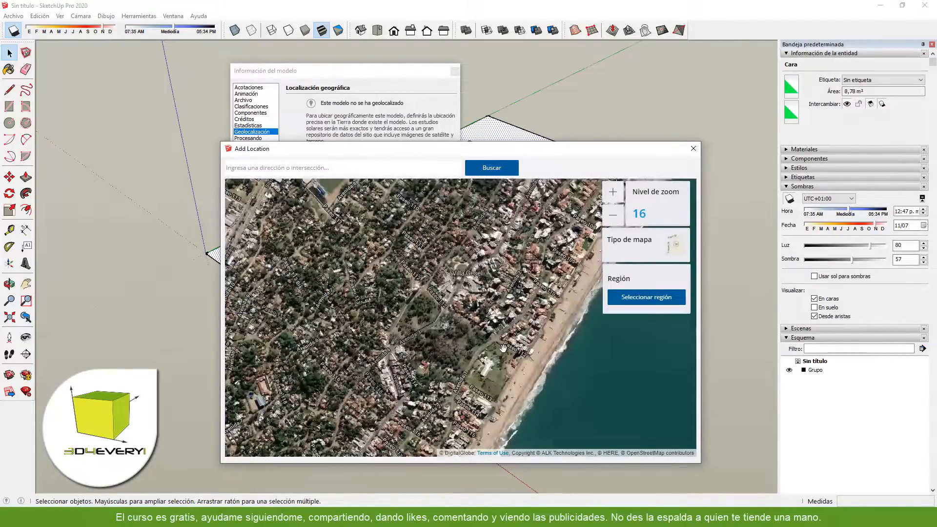
scroll(503, 348, up, 1)
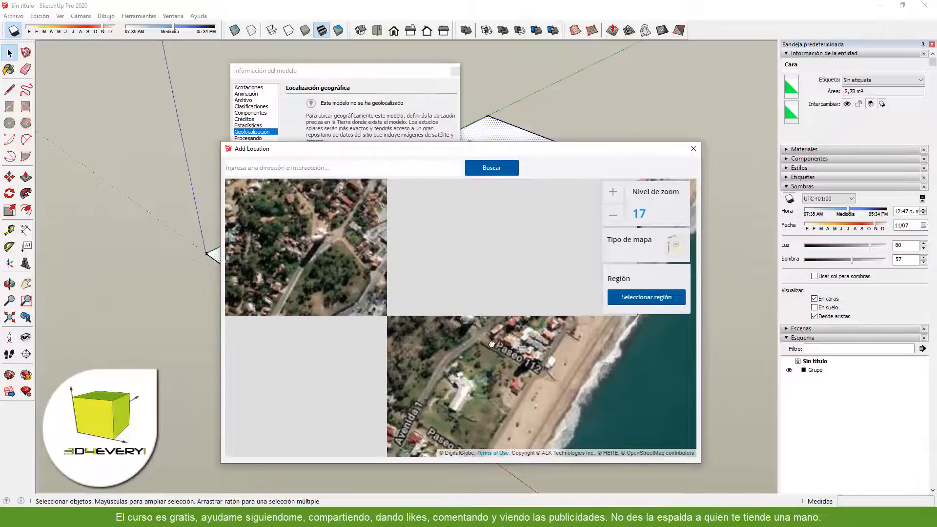
drag(492, 344, 447, 345)
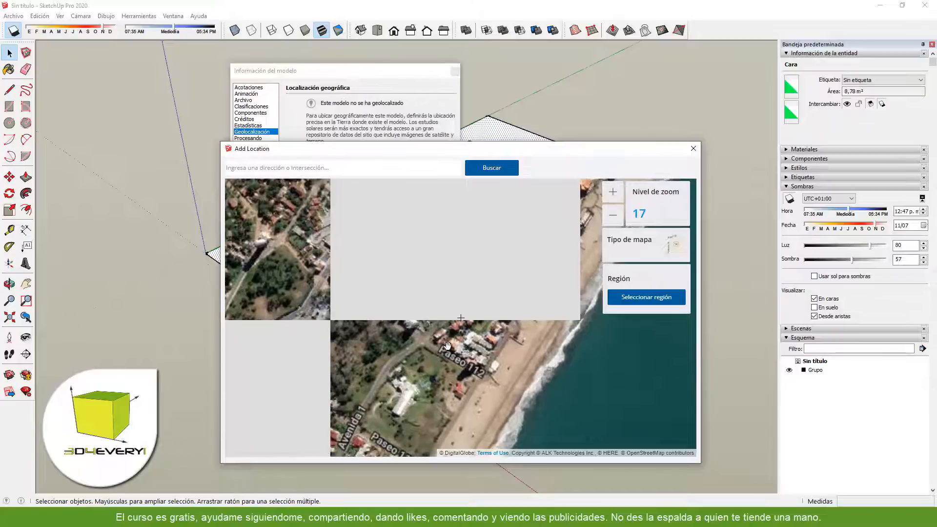
click(653, 298)
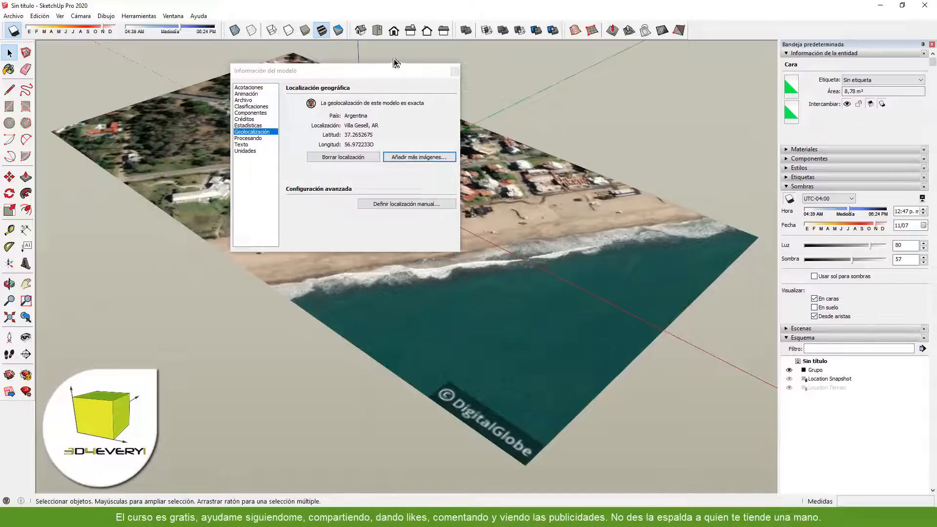
click(455, 73)
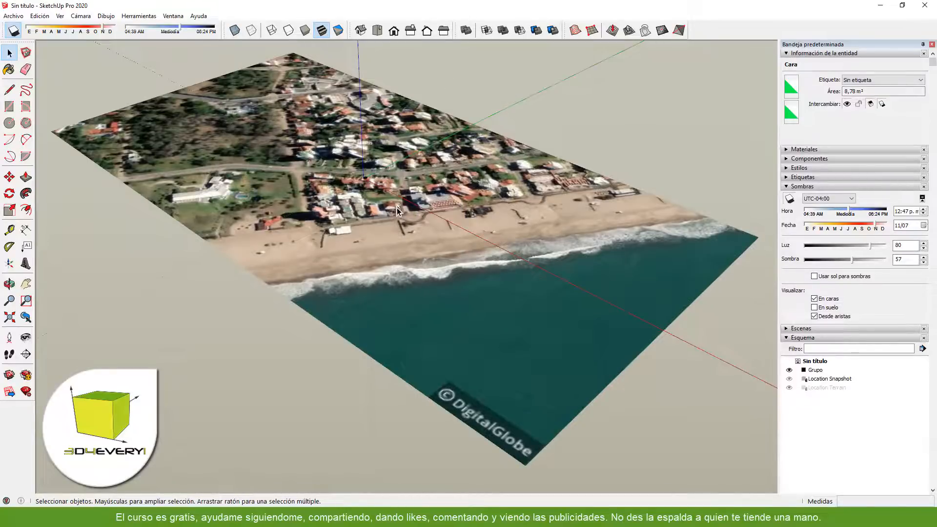
Examine the imported satellite image and the position of the small model at the origin among the buildings.
middle_drag(396, 210, 387, 270)
scroll(361, 196, up, 4)
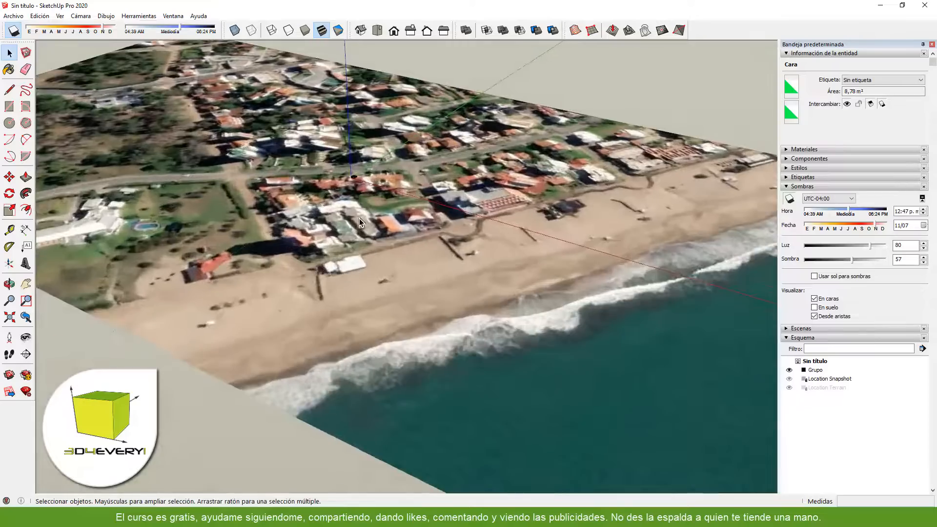
middle_drag(359, 218, 434, 304)
scroll(358, 225, up, 6)
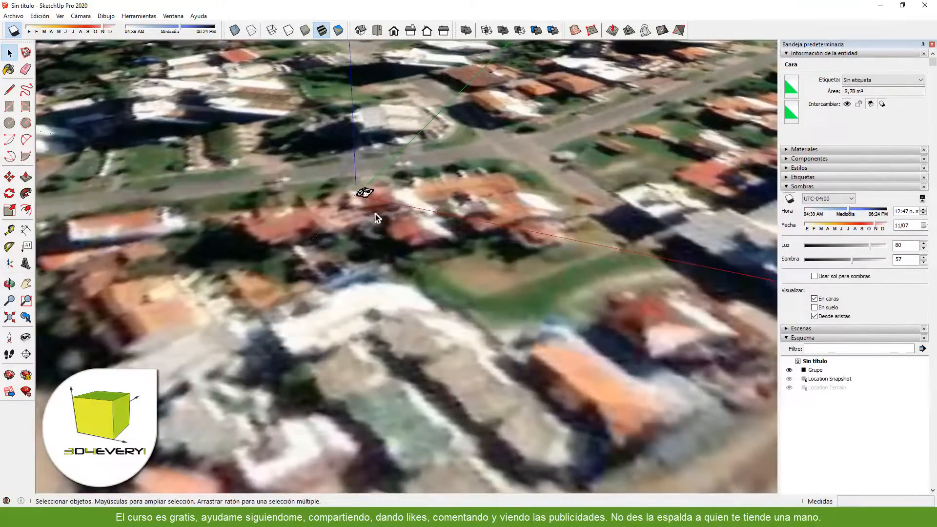
middle_drag(376, 214, 488, 239)
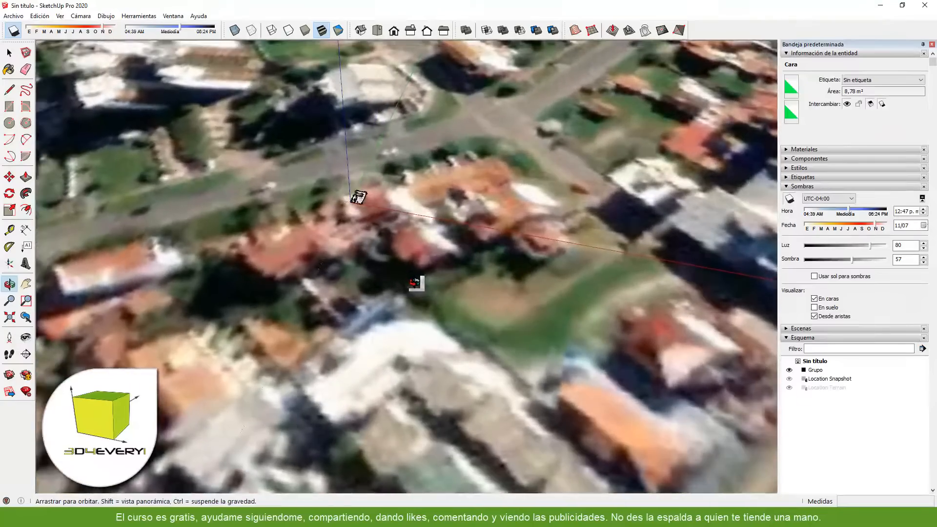
scroll(417, 250, down, 6)
middle_drag(418, 273, 415, 277)
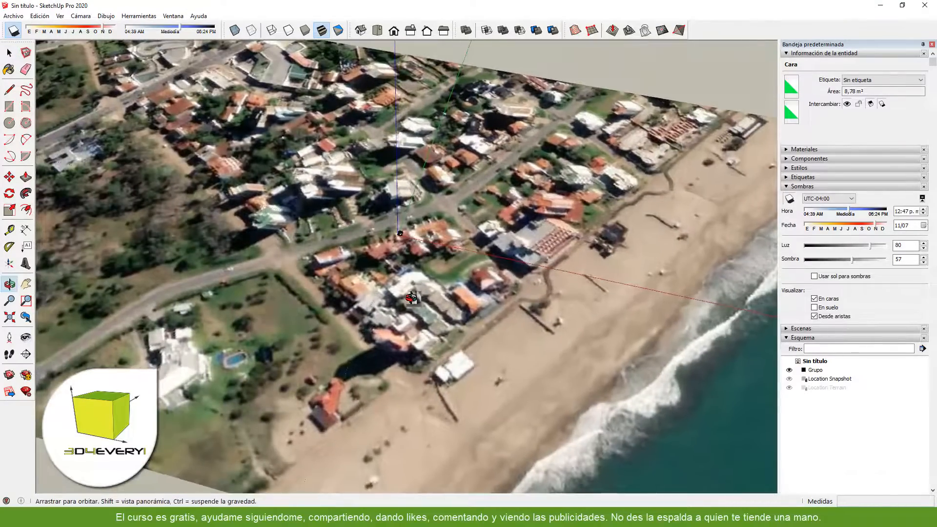
middle_drag(375, 253, 373, 255)
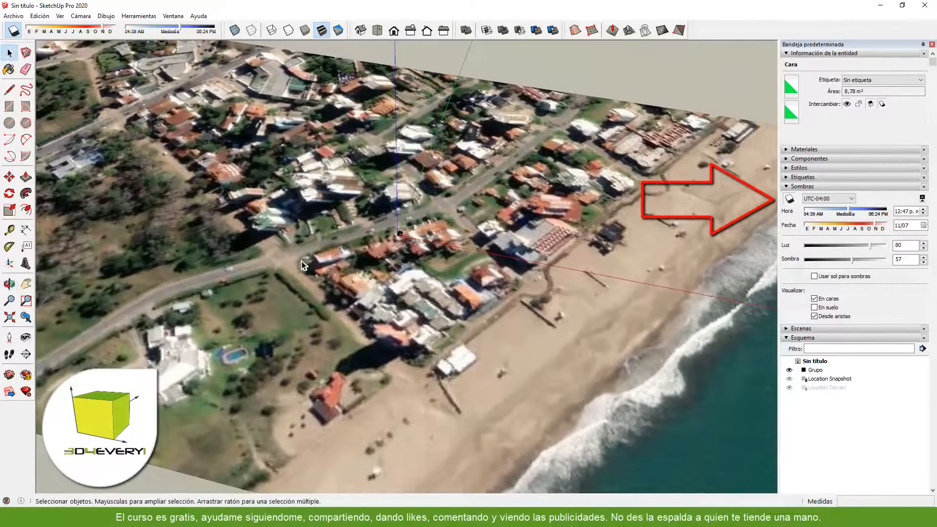
Set the shadow time of the geolocated model to 10:43 a.m.
scroll(301, 261, up, 3)
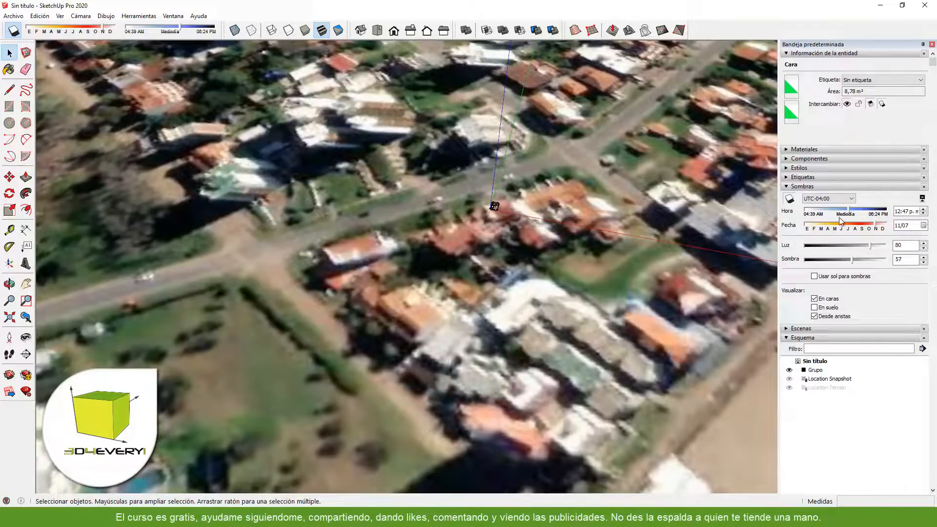
drag(848, 210, 842, 213)
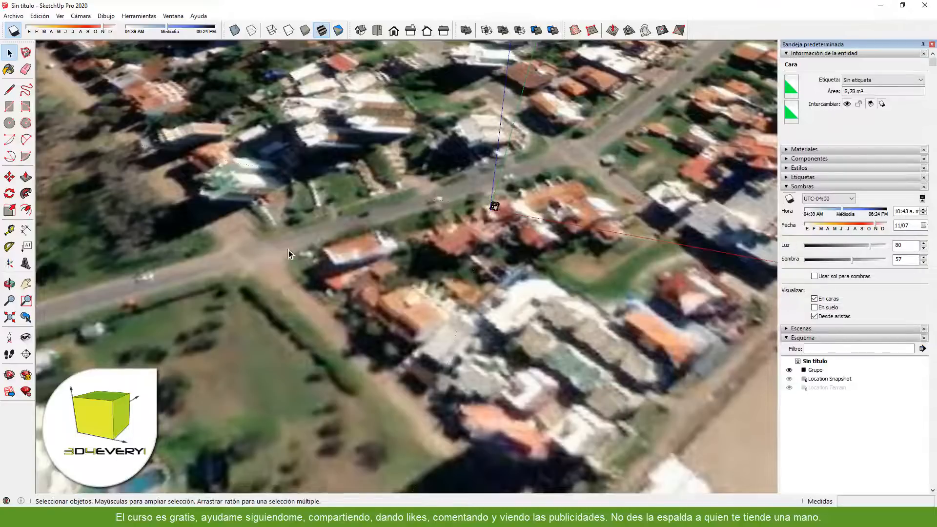
scroll(400, 240, down, 1)
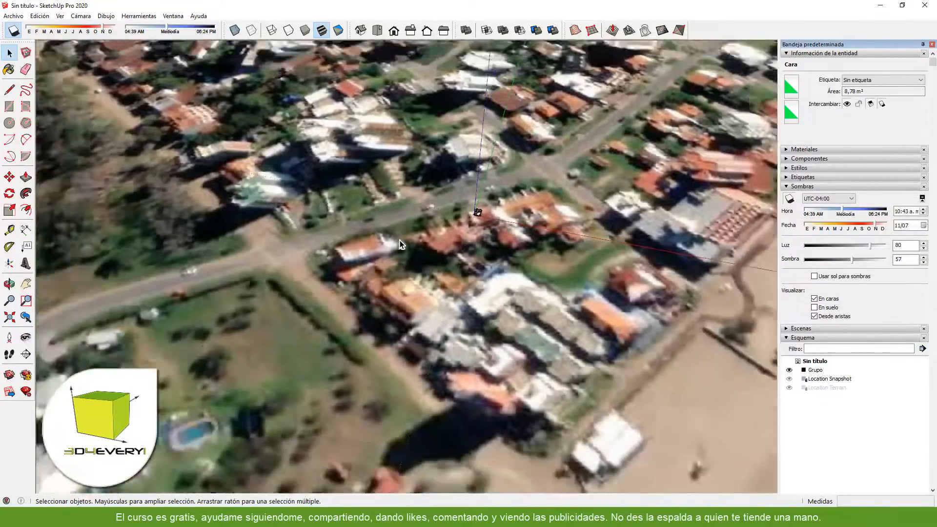
scroll(400, 240, down, 5)
middle_drag(400, 240, 246, 196)
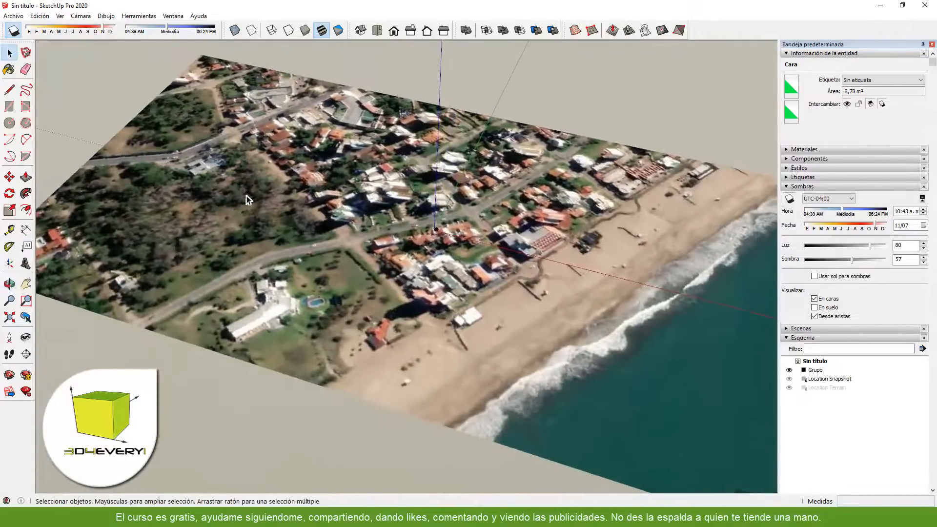
Start a new empty model, discarding the unsaved changes to the geolocated one.
click(13, 16)
click(24, 26)
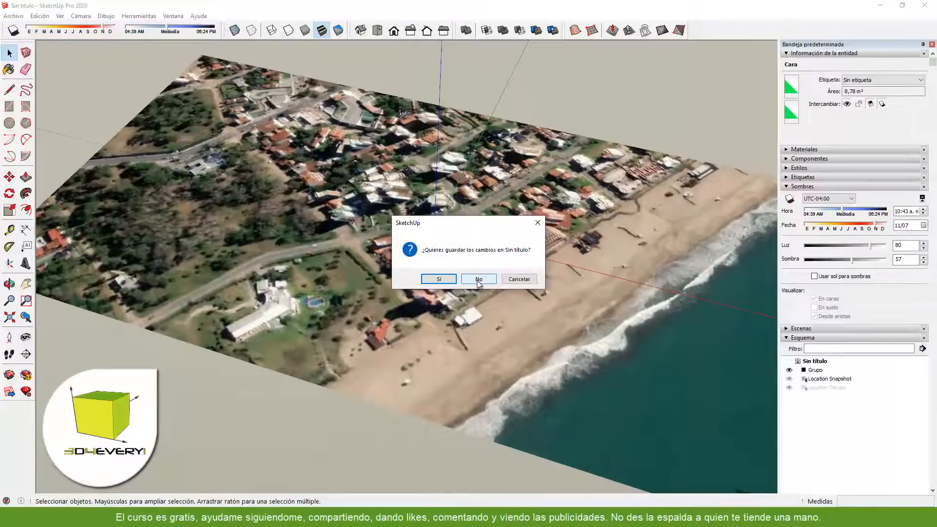
click(481, 280)
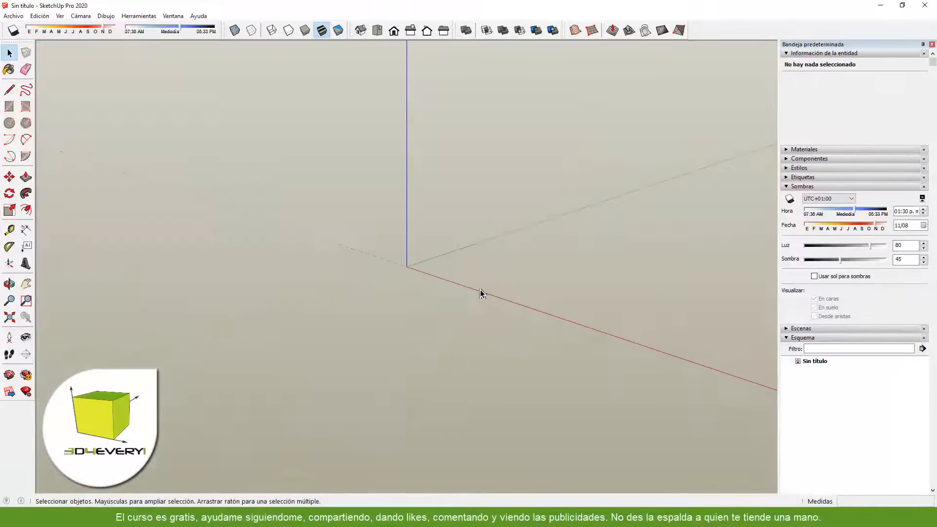
mouse_move(448, 288)
middle_down()
mouse_move(456, 331)
mouse_move(382, 326)
middle_up()
scroll(445, 304, down, 3)
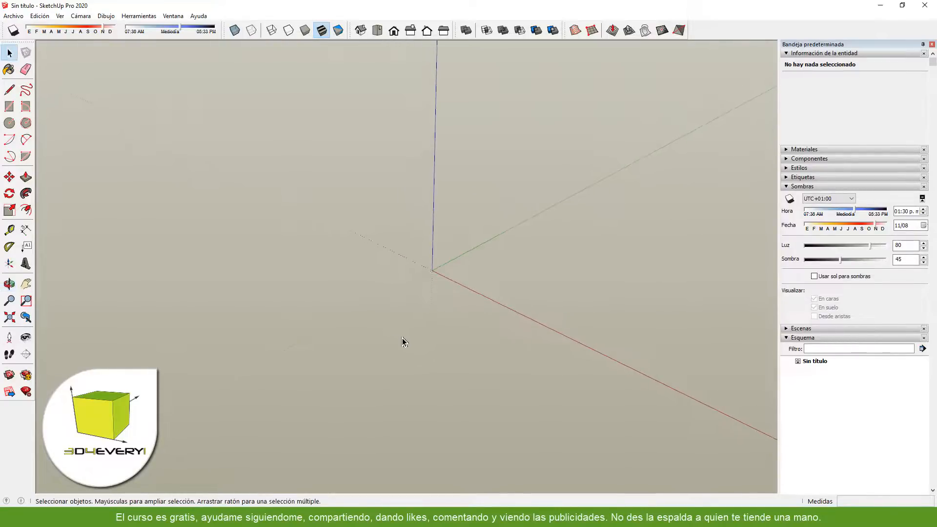
Draw a rectangle of about 0.92 by 1.88 m beside the origin and pull it up about 0.84 m into a box.
key(r)
click(482, 269)
click(628, 242)
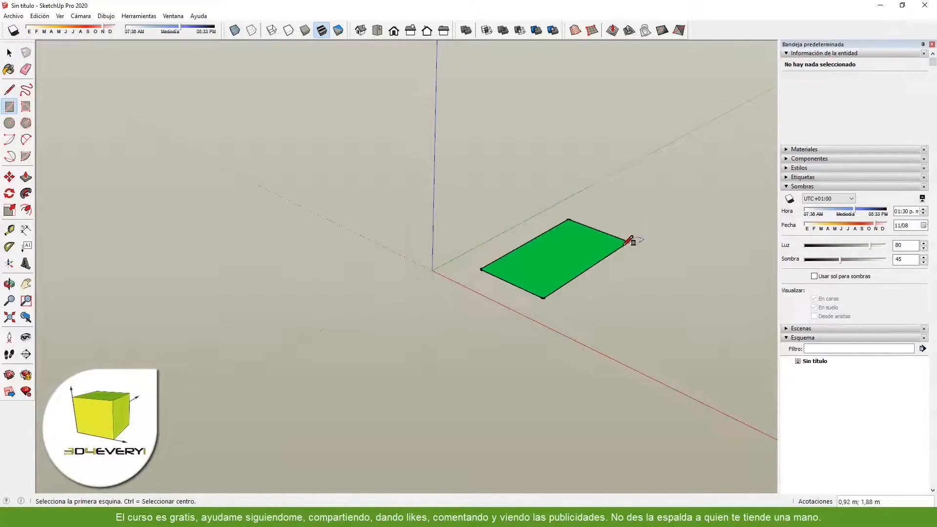
key(p)
click(579, 255)
click(570, 198)
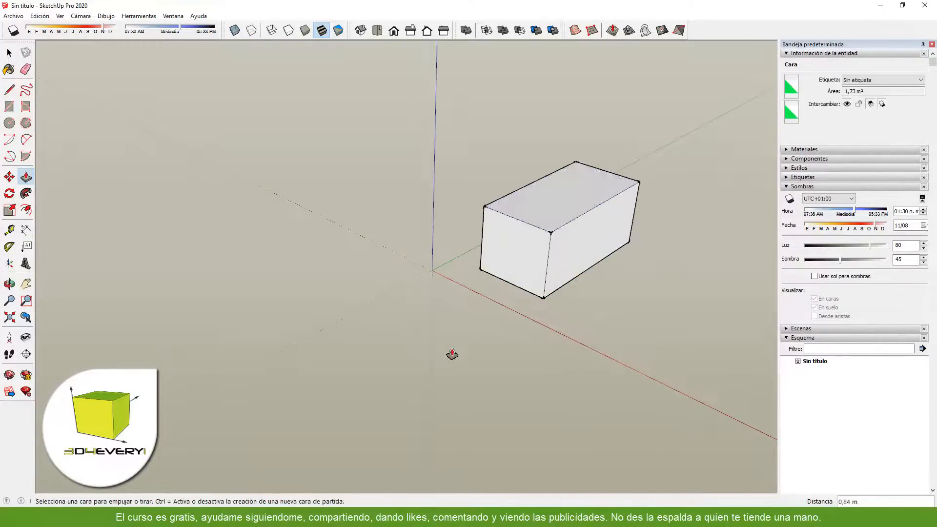
scroll(453, 356, down, 2)
key(space)
shift+middle_drag(476, 350, 429, 367)
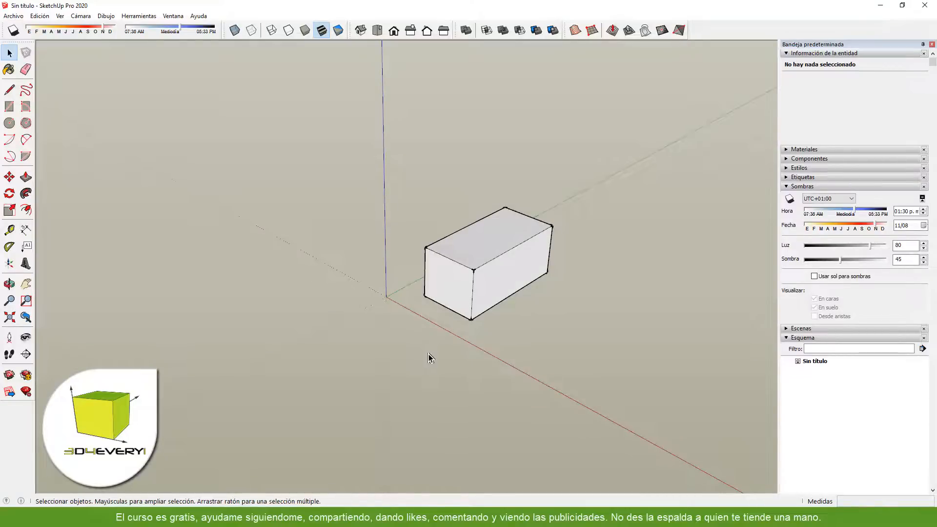
middle_drag(406, 335, 395, 374)
scroll(445, 254, up, 3)
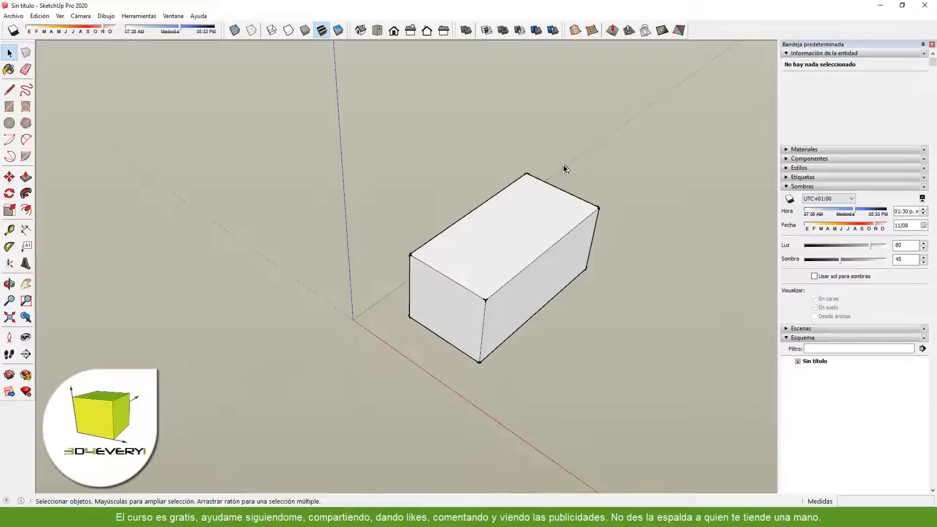
scroll(477, 368, down, 2)
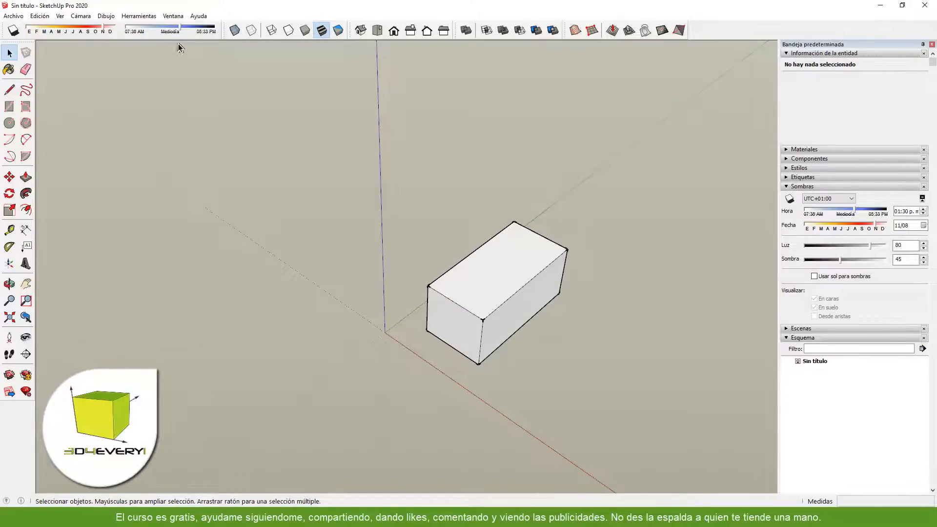
Filter the shortcut preferences for "norte" and assign the / shortcut to Herramientas/Ángulo norte.
click(171, 18)
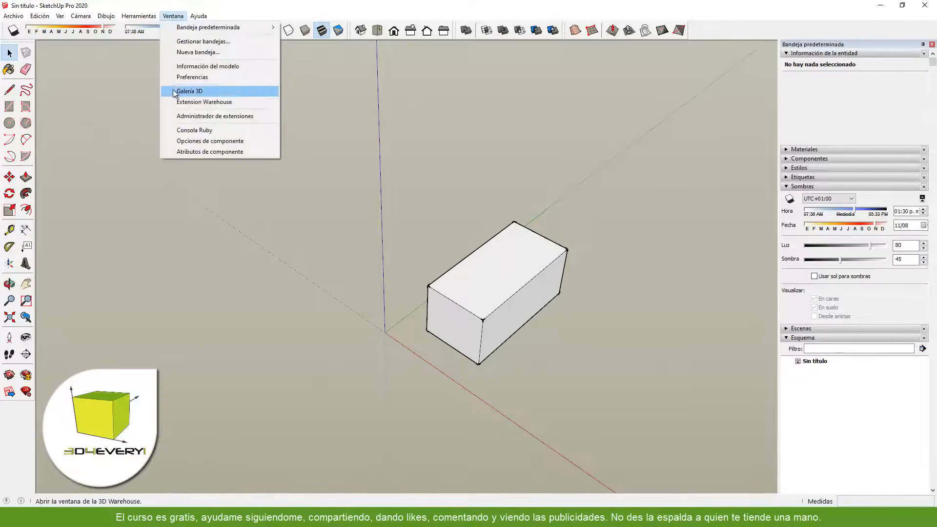
click(175, 77)
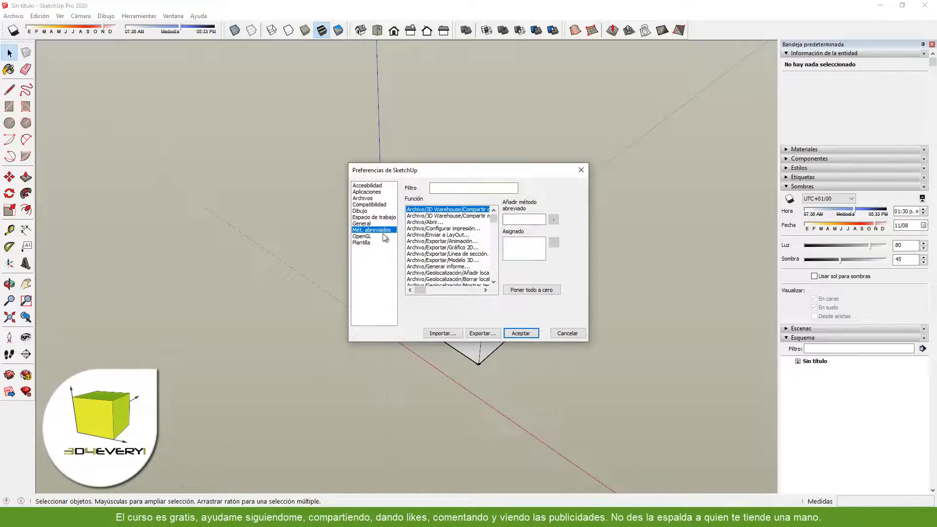
click(452, 189)
text(norte)
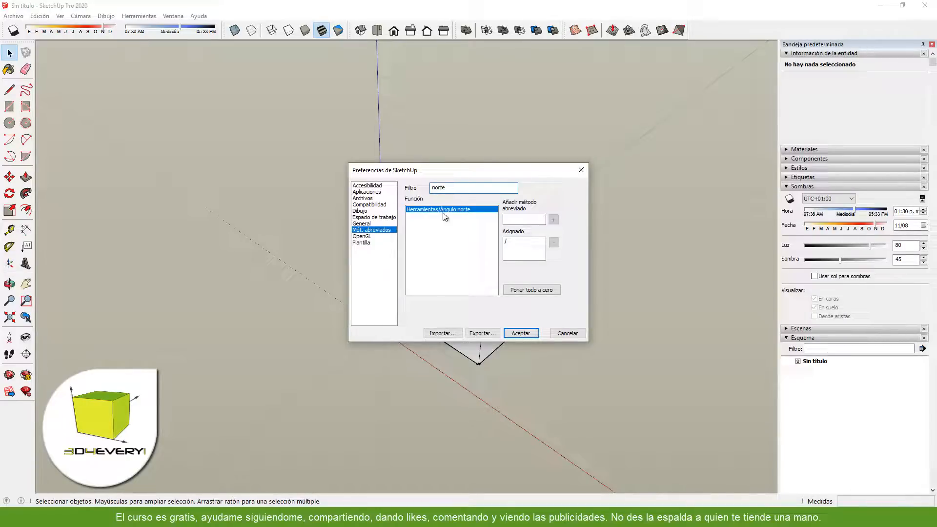
click(515, 220)
text(/)
click(553, 220)
click(532, 332)
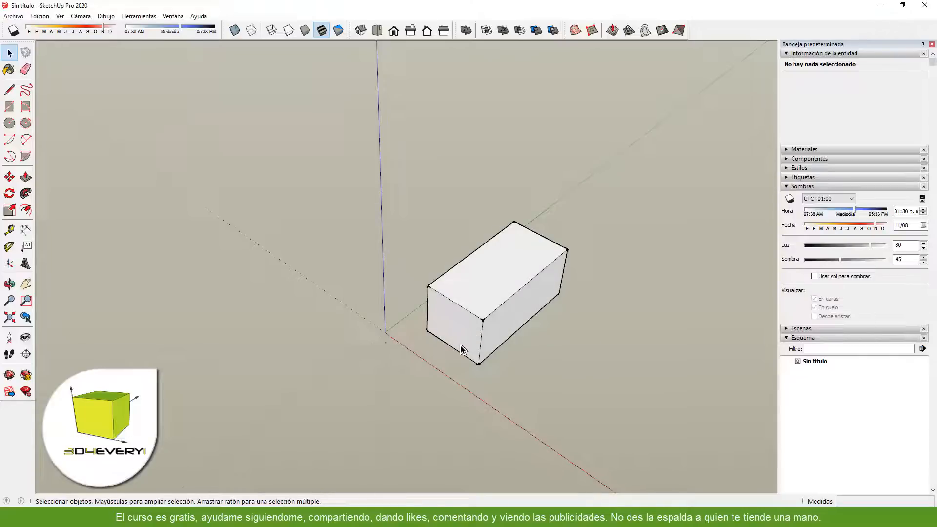
Turn on shadows and set the north direction from the origin along the negative red axis, at 270 degrees.
click(788, 198)
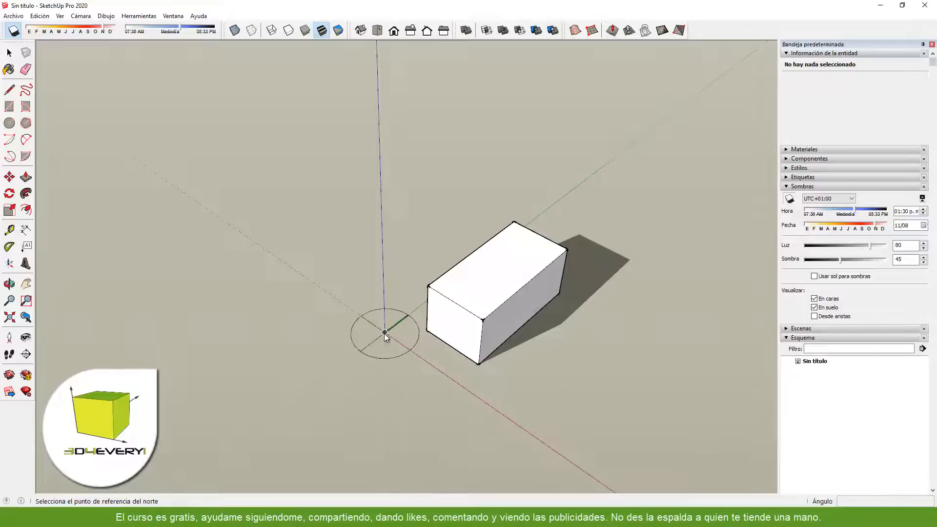
click(385, 333)
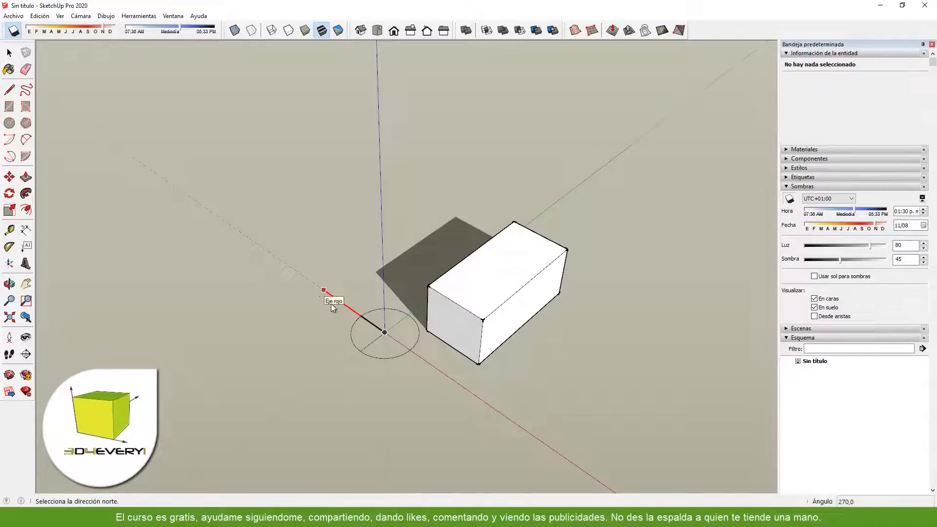
click(305, 282)
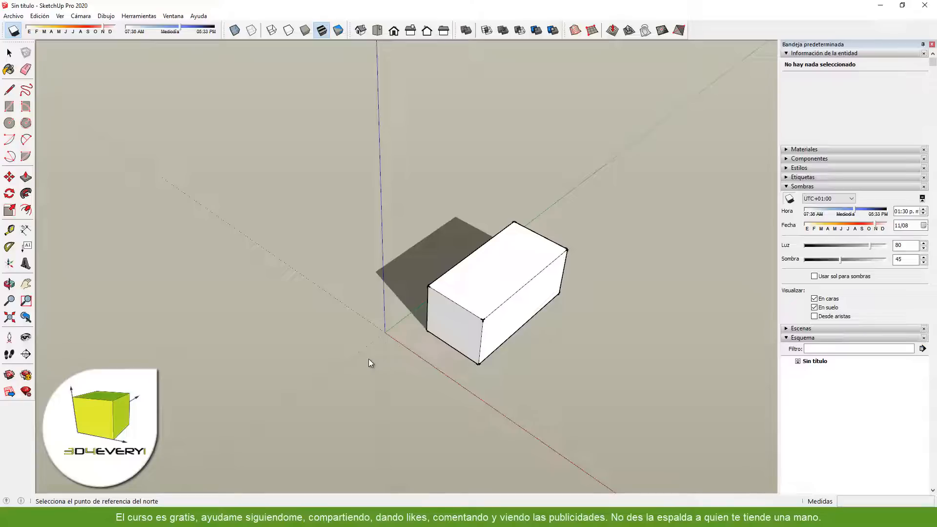
Set the north direction from the origin back along the positive green axis.
click(384, 333)
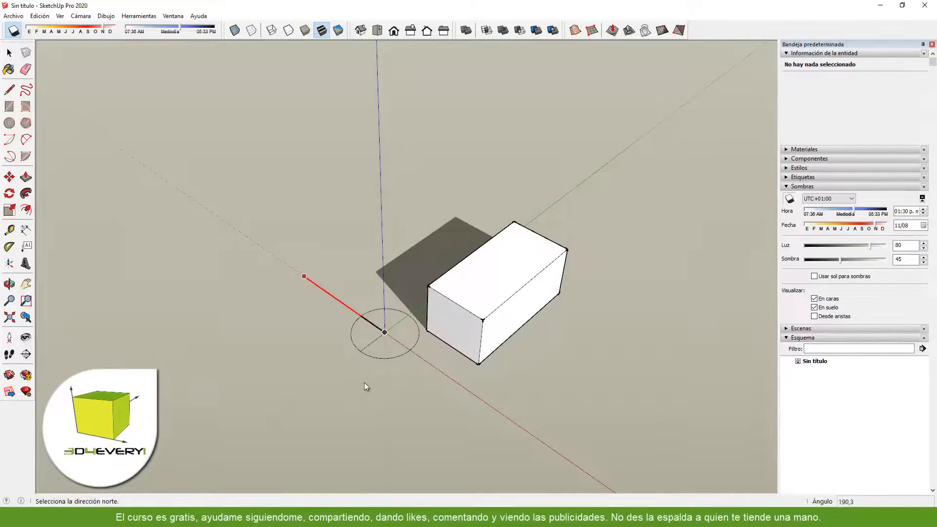
click(418, 308)
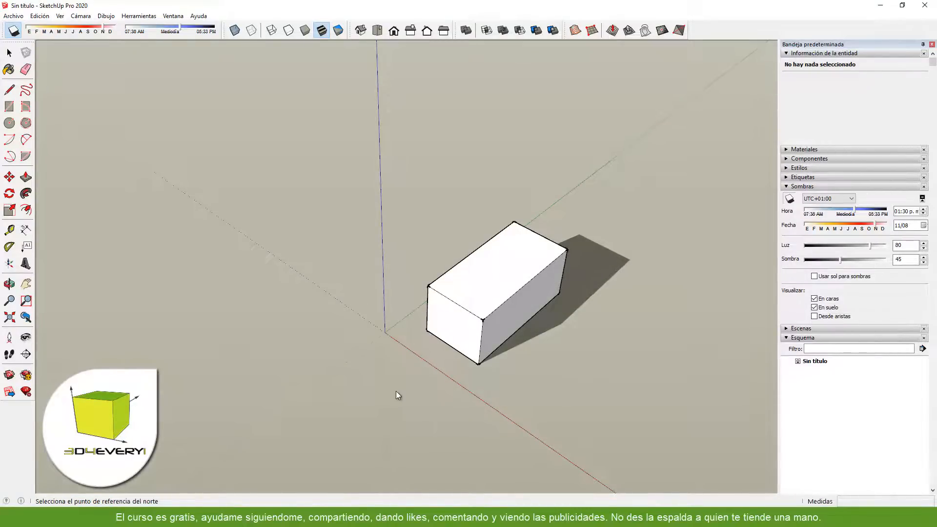
scroll(384, 343, down, 1)
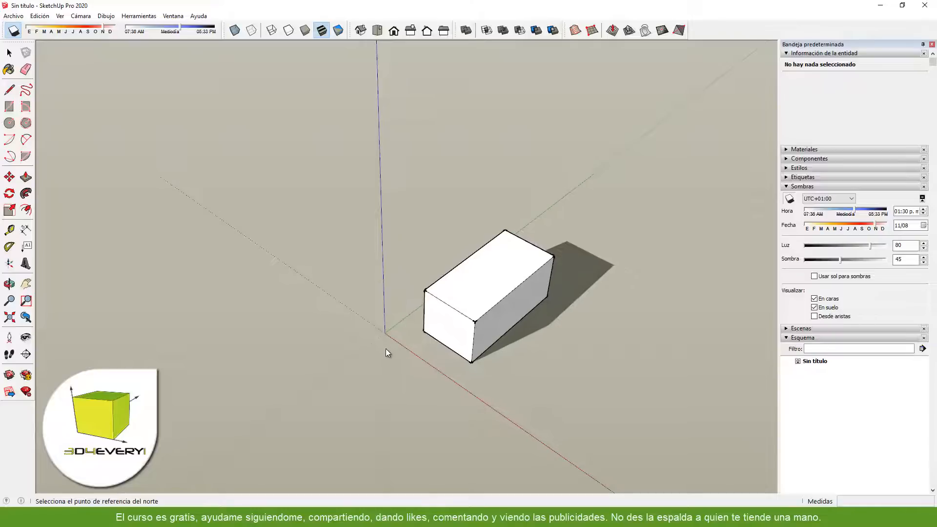
shift+middle_drag(392, 352, 370, 410)
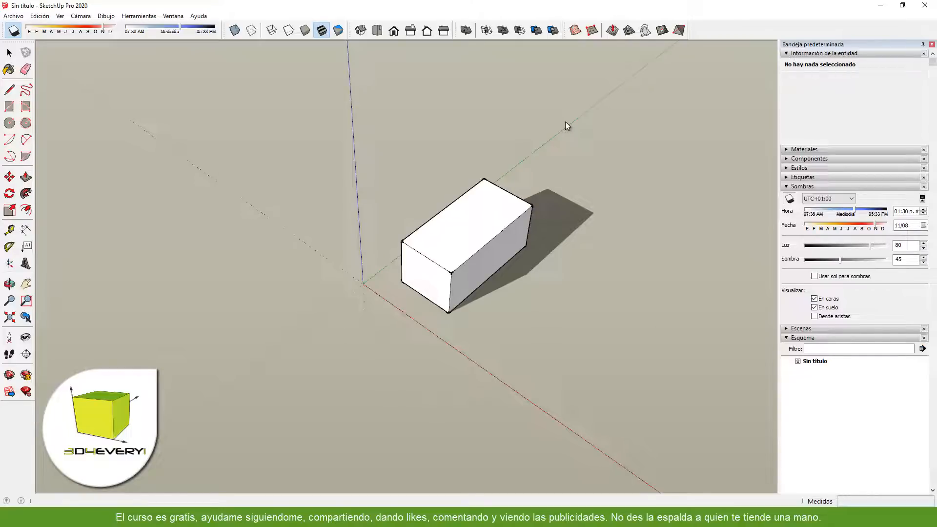
Start another new empty model, discarding the unsaved changes to the box model.
click(13, 16)
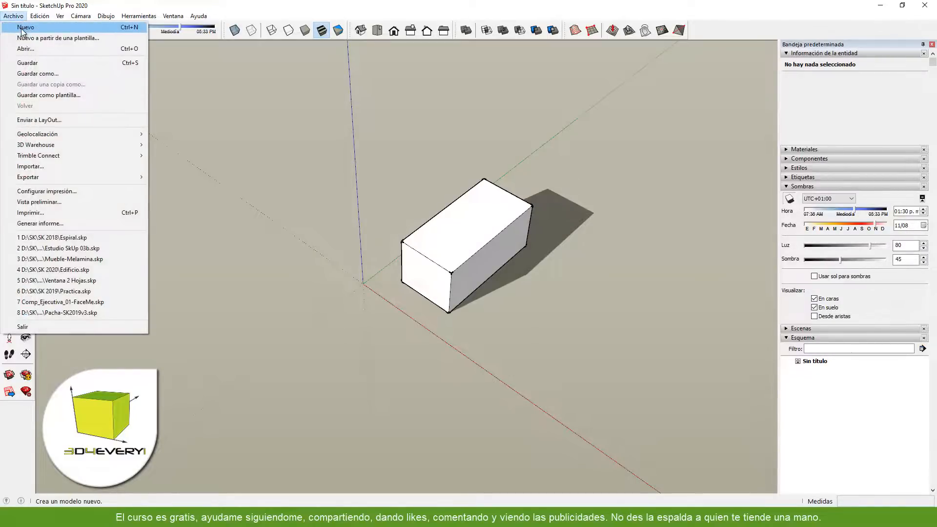
click(19, 25)
click(478, 278)
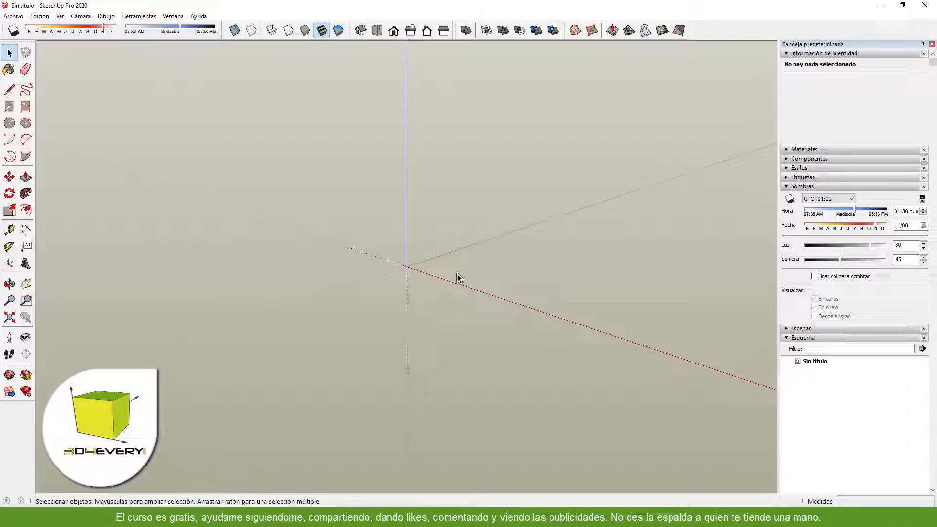
Draw a rectangle on the ground between the red and green axes and pull it up about 0.42 m into a box.
key(r)
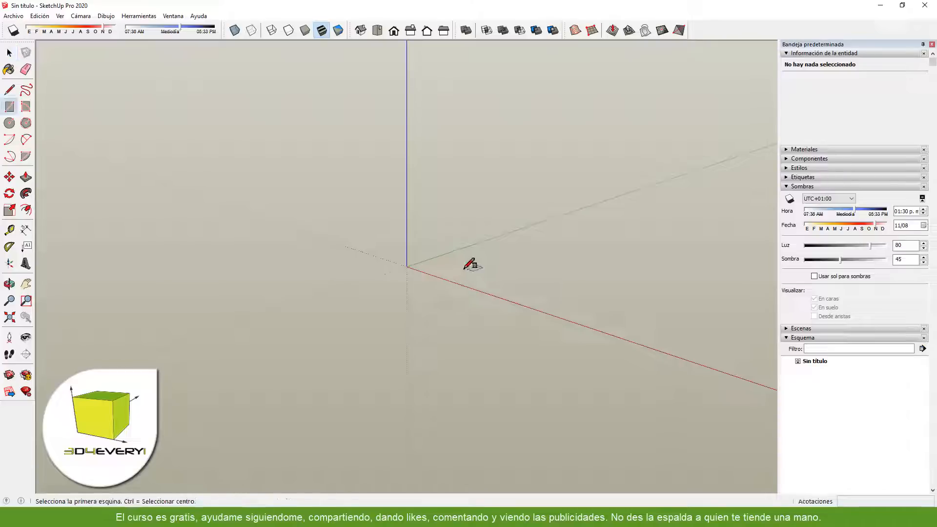
click(454, 267)
click(587, 250)
key(p)
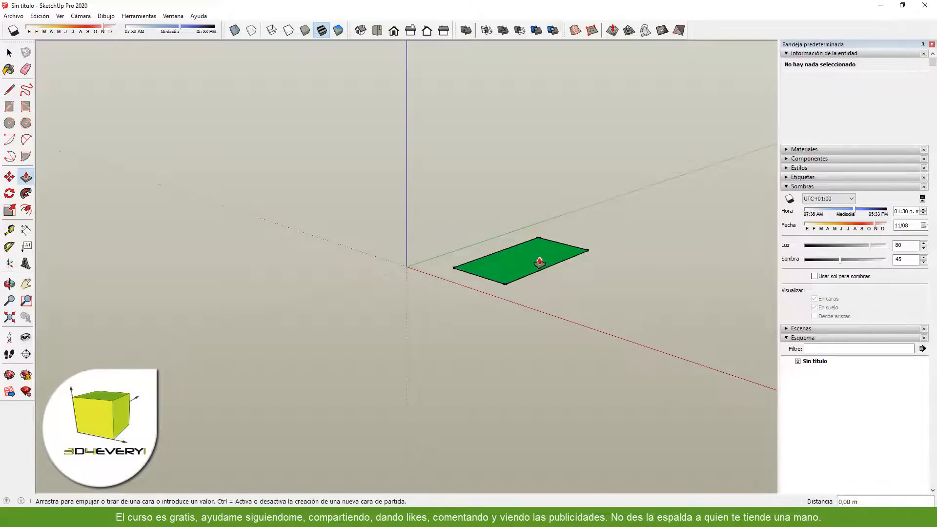
click(539, 262)
click(543, 211)
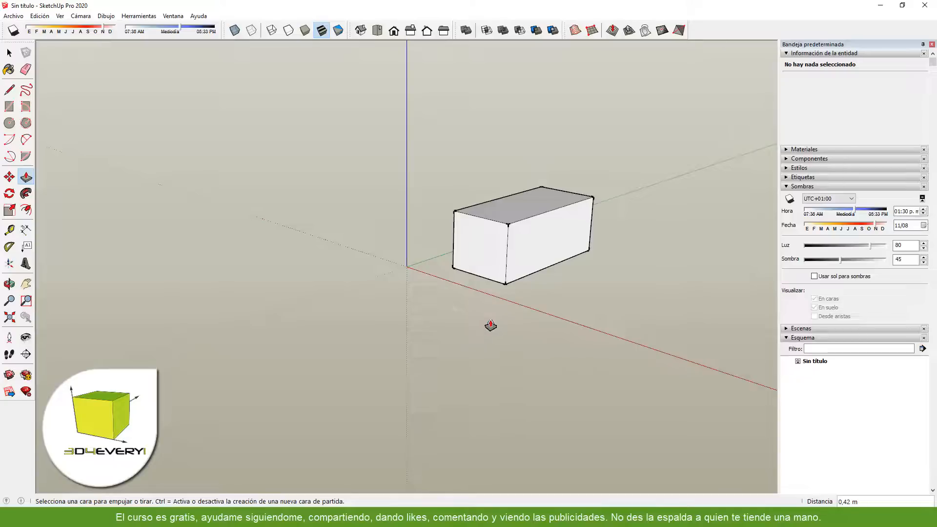
Turn on shadows for the new box and show it with its ground shadow from higher up.
click(789, 199)
key(o)
drag(378, 328, 379, 421)
scroll(293, 369, down, 5)
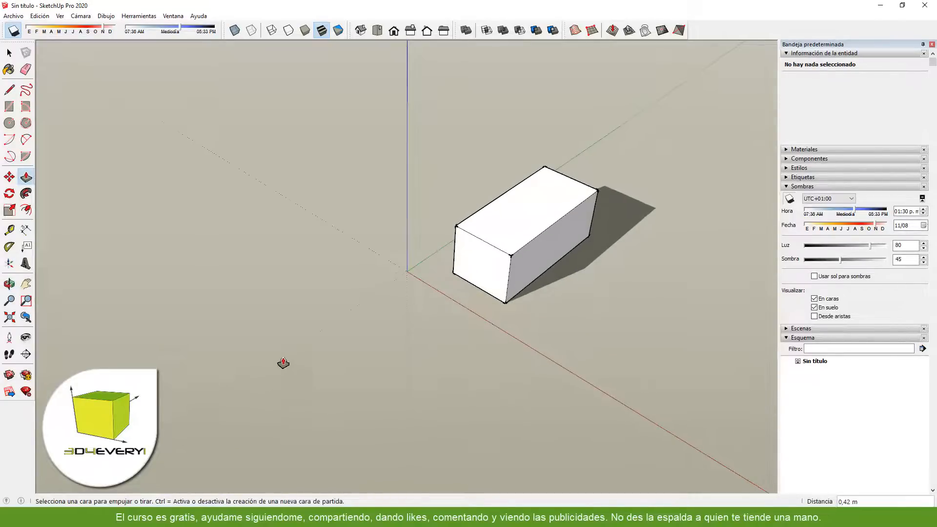
key(p)
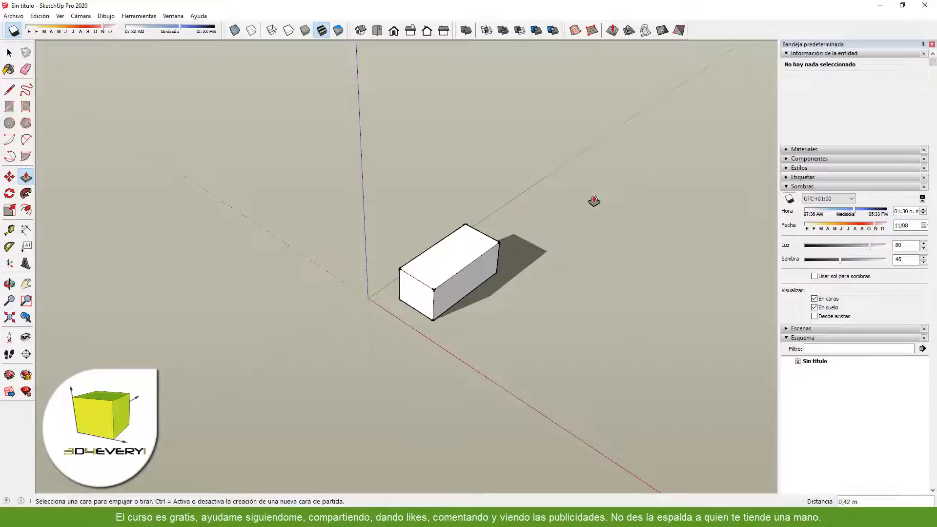
key(n)
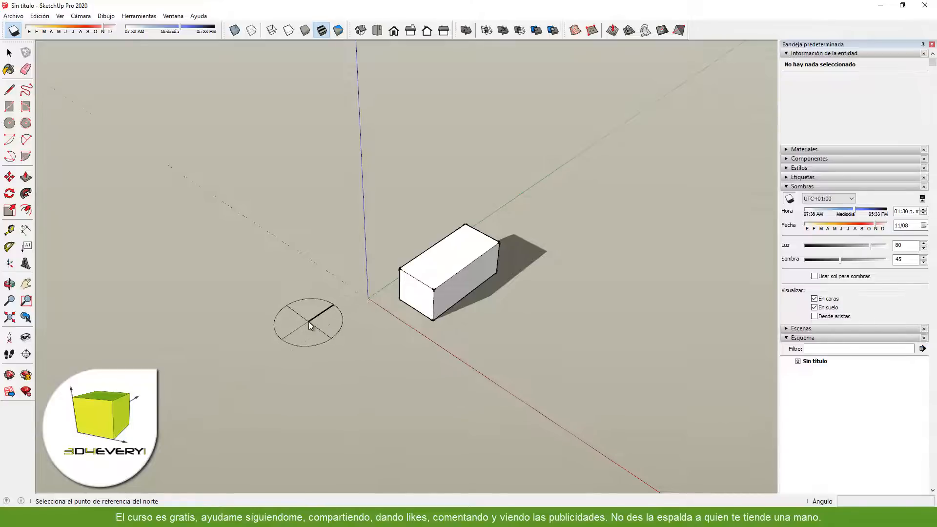
click(368, 298)
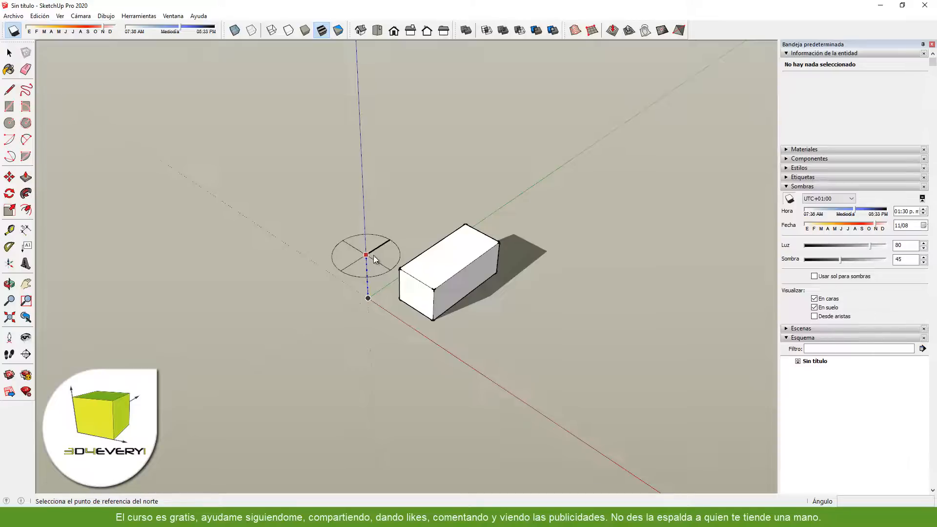
key(Escape)
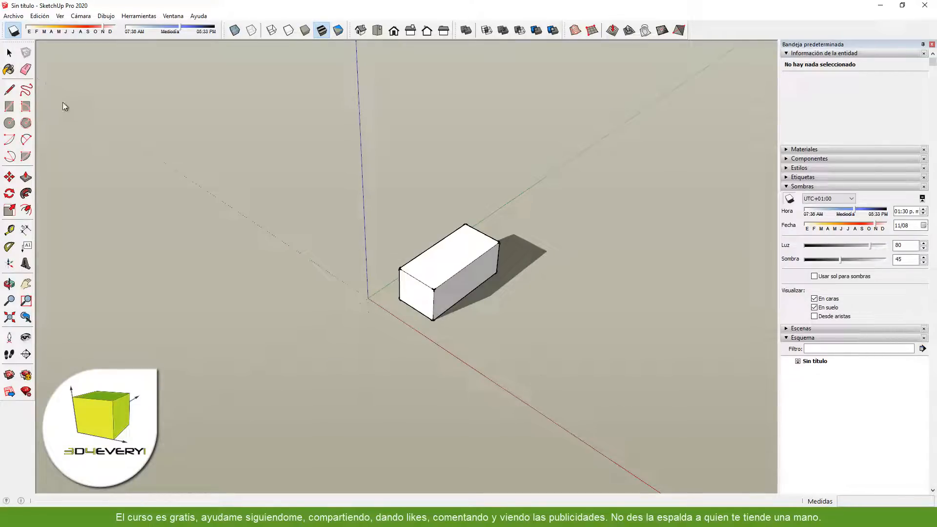
click(9, 52)
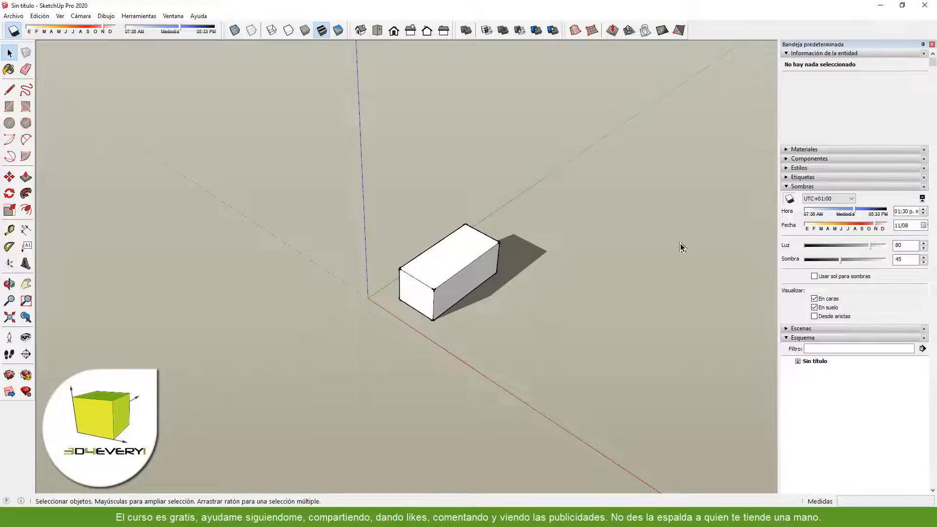
Turn off shadows and enable Usar sol para sombras, switching it off and on to compare the box's face shading.
click(789, 199)
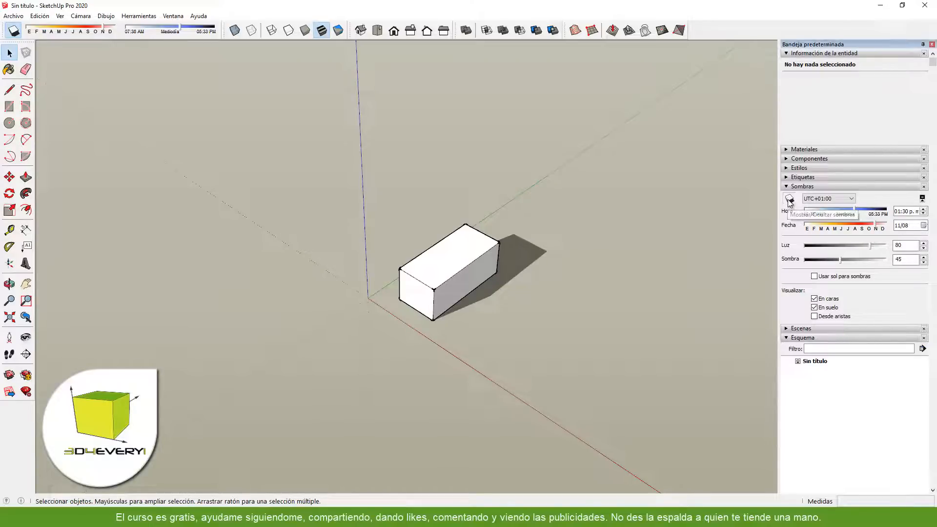
click(814, 276)
click(814, 276)
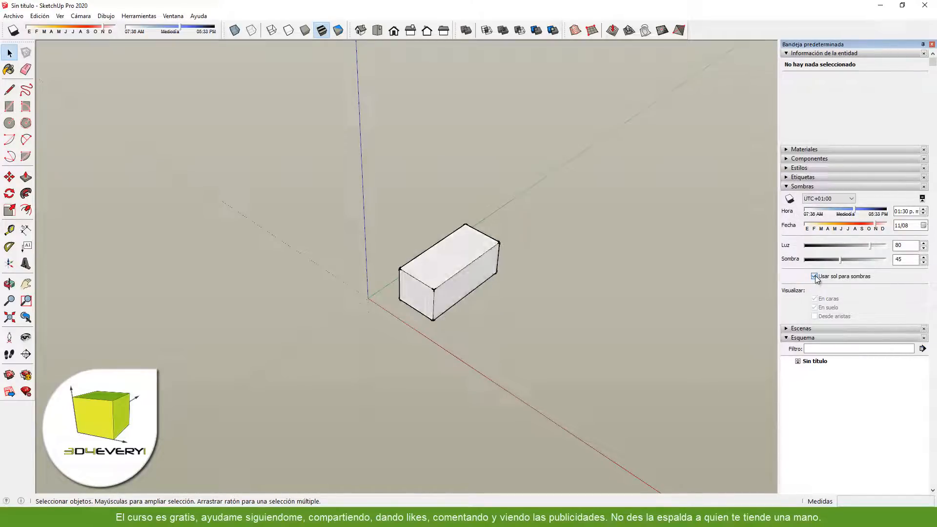
click(814, 276)
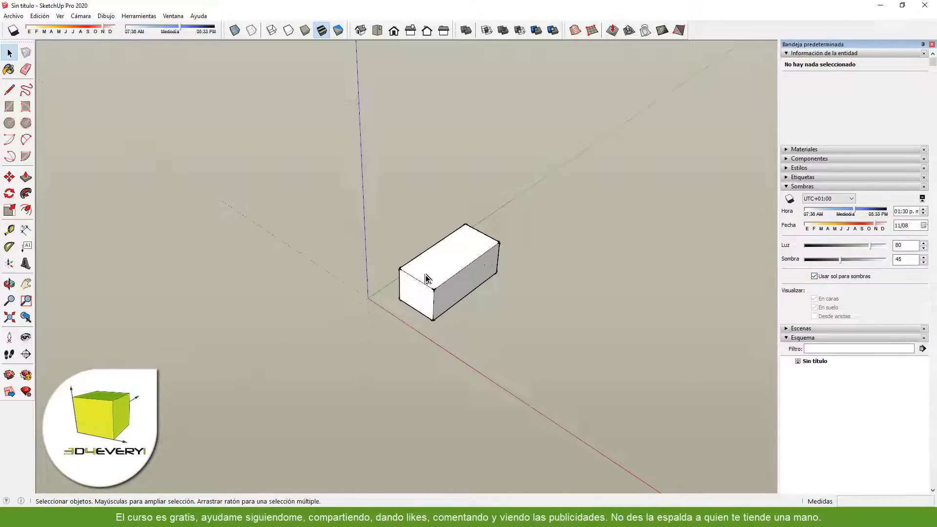
click(814, 277)
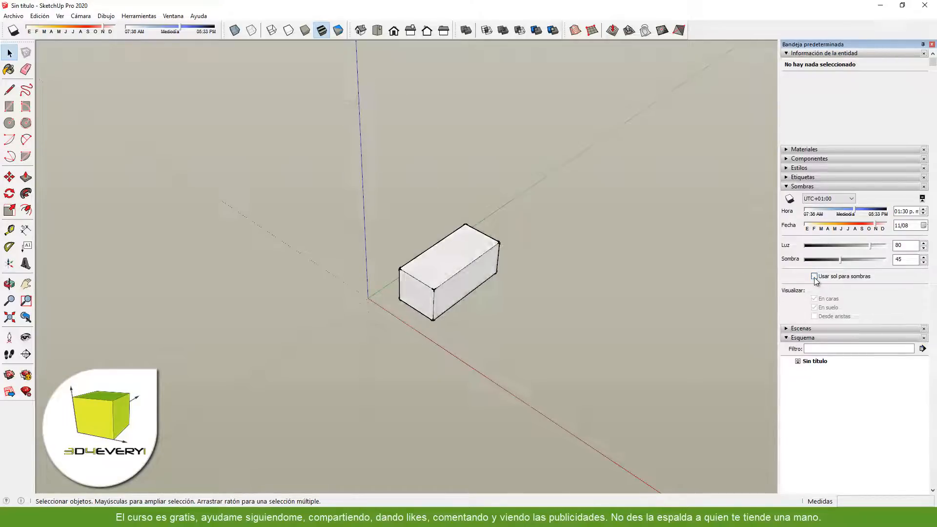
click(813, 277)
click(814, 277)
click(813, 277)
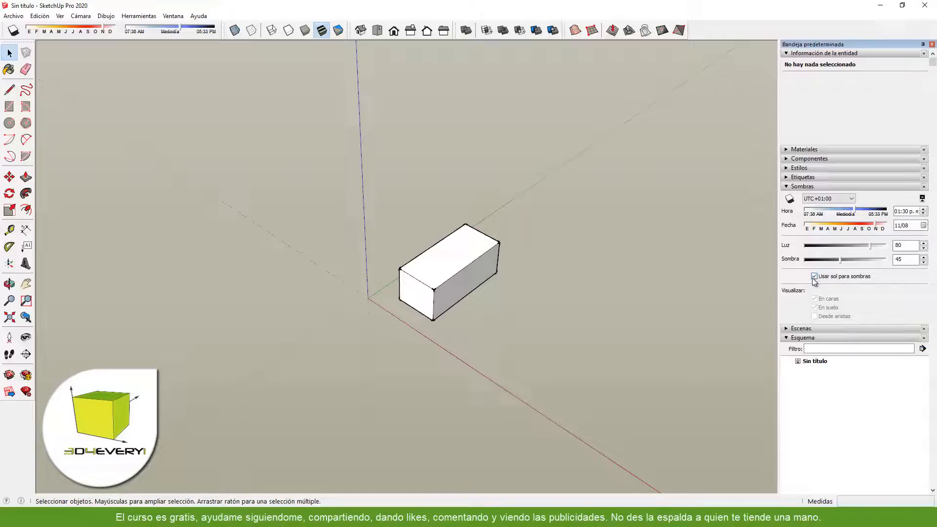
click(813, 276)
click(814, 276)
Draw a ground rectangle of about 2.65 by 2.76 m from the origin around the box and reverse its face.
key(r)
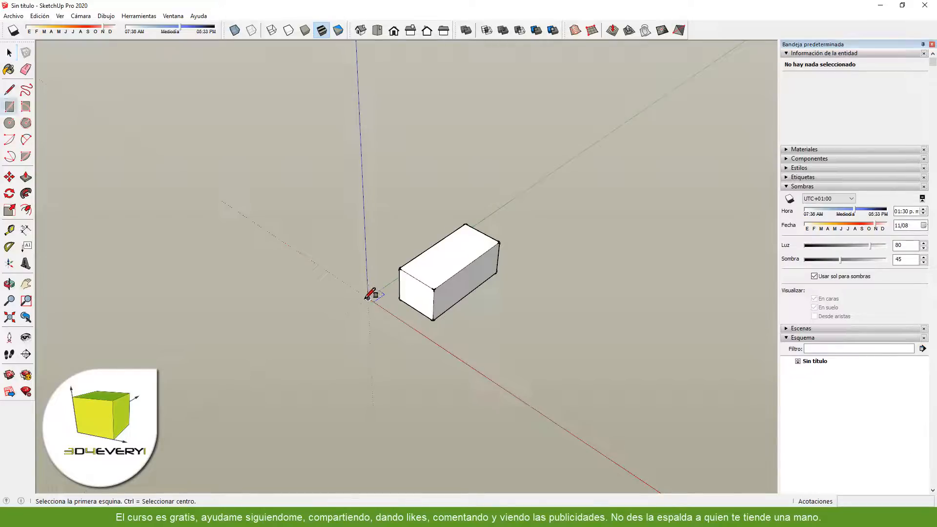
click(368, 298)
click(725, 287)
key(space)
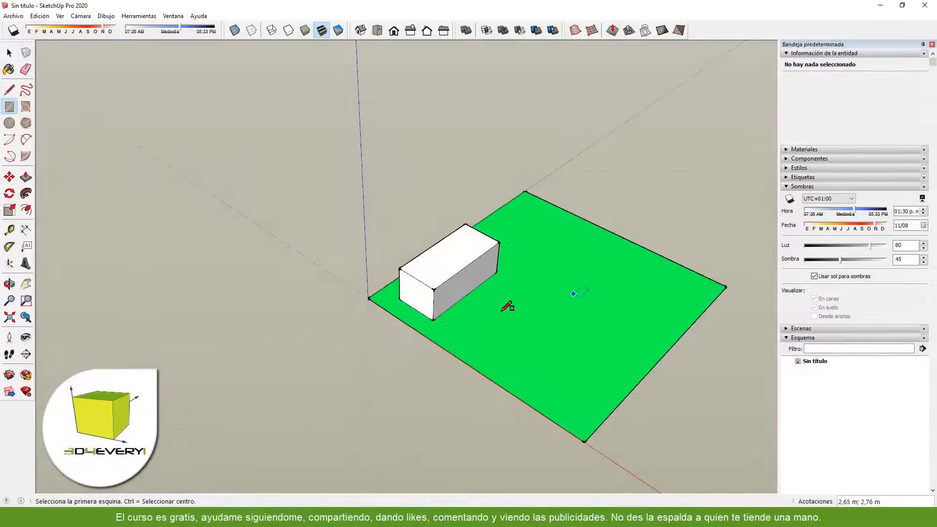
right_click(551, 324)
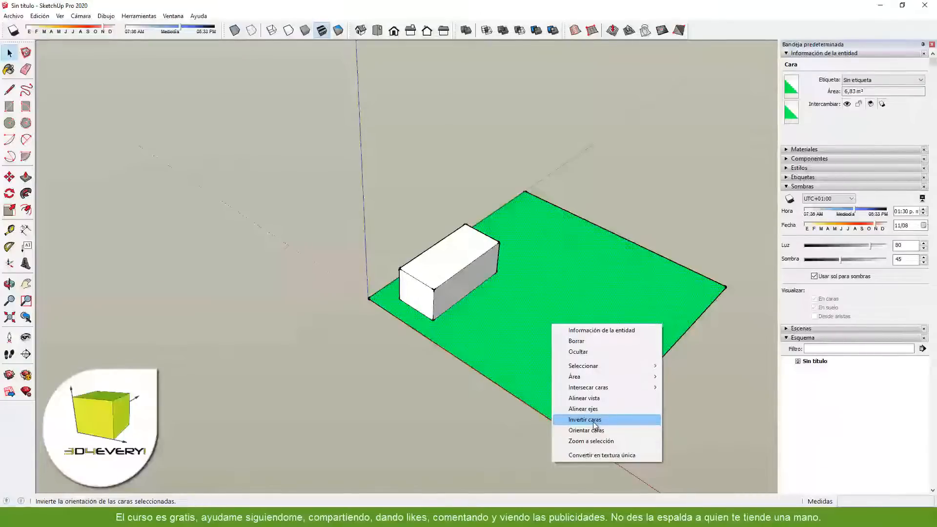
click(593, 420)
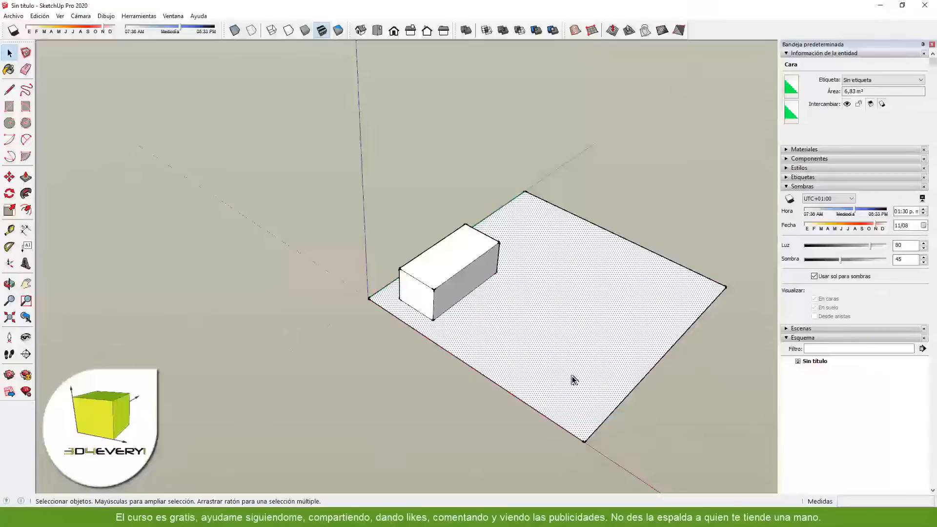
Compare the shading with Usar sol para sombras off and on, leave it off, and turn on shadows.
click(815, 276)
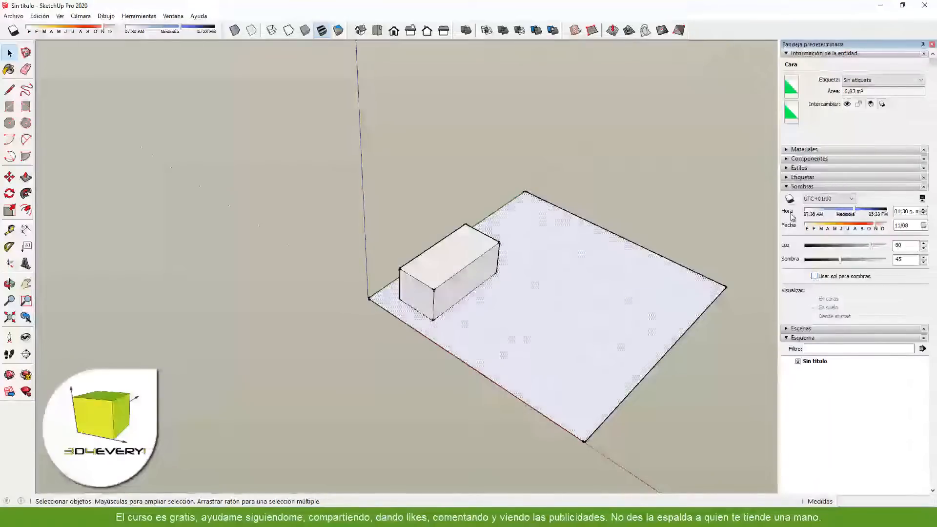
click(815, 277)
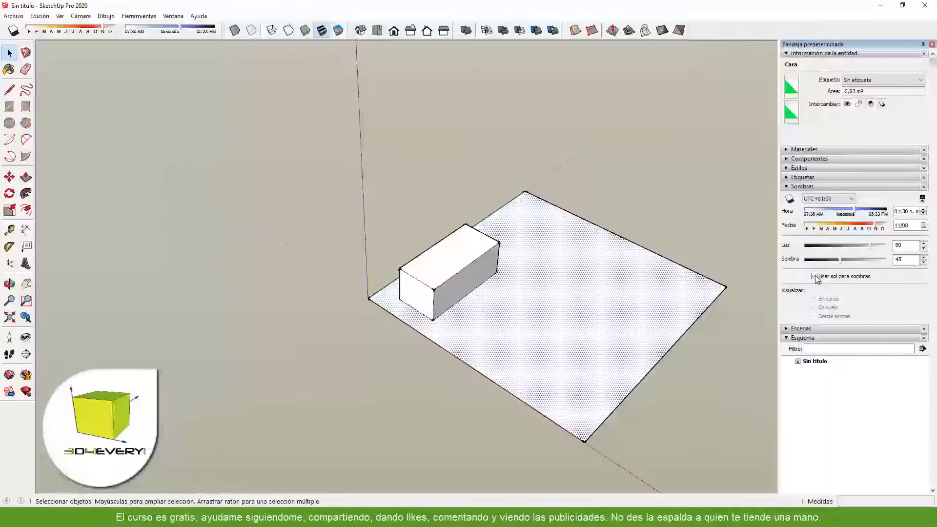
click(815, 277)
shift+middle_drag(721, 291, 625, 243)
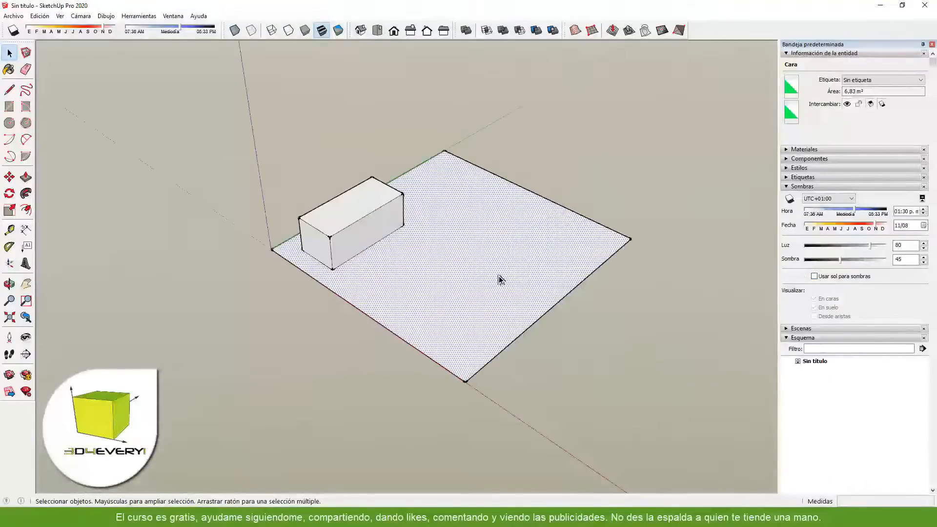
middle_drag(480, 272, 484, 287)
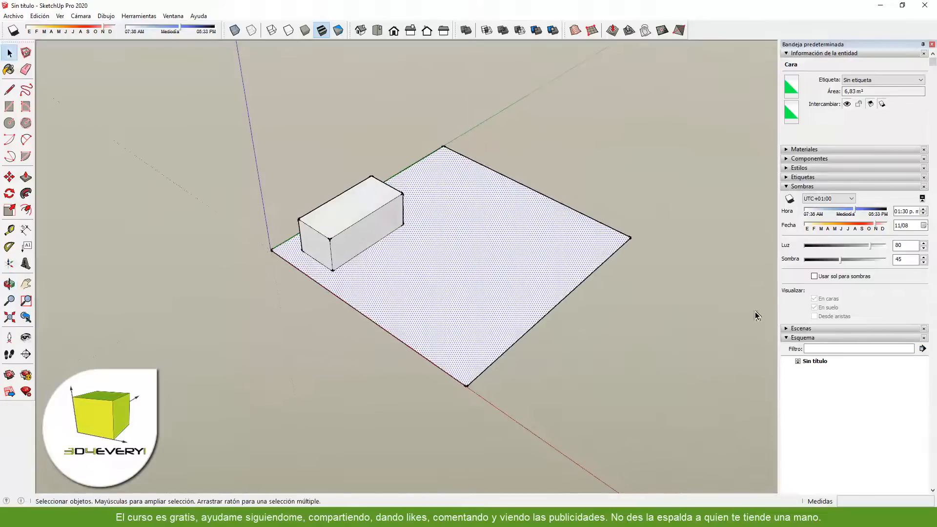
click(790, 198)
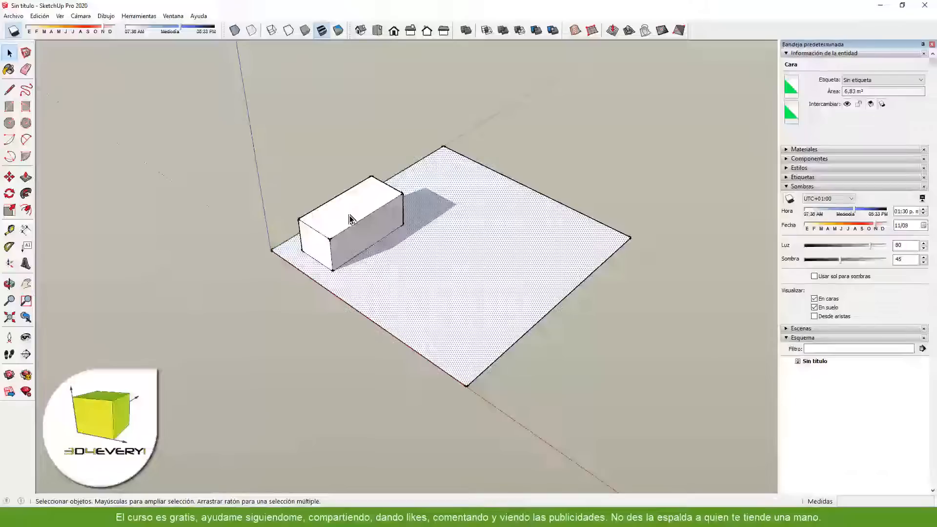
Group the whole box and set the group to neither receive nor cast shadows.
drag(280, 167, 437, 312)
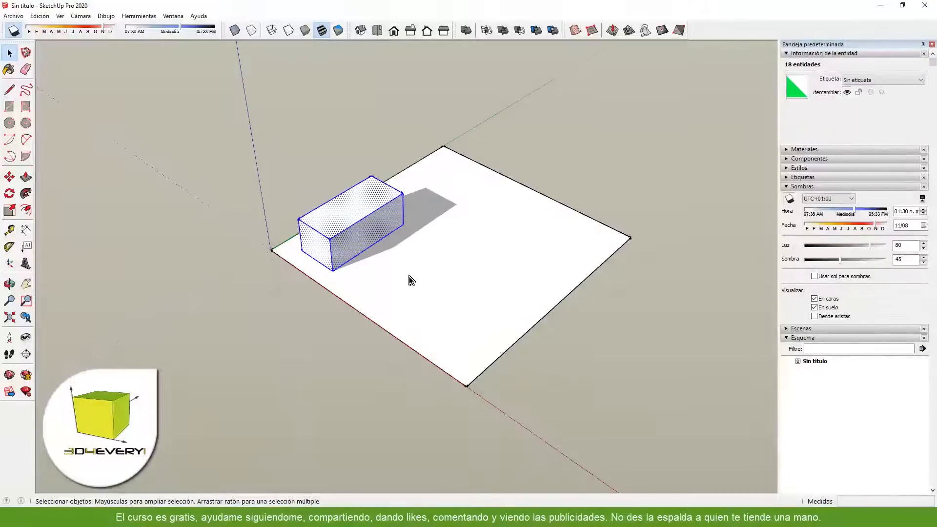
key(ctrl+g)
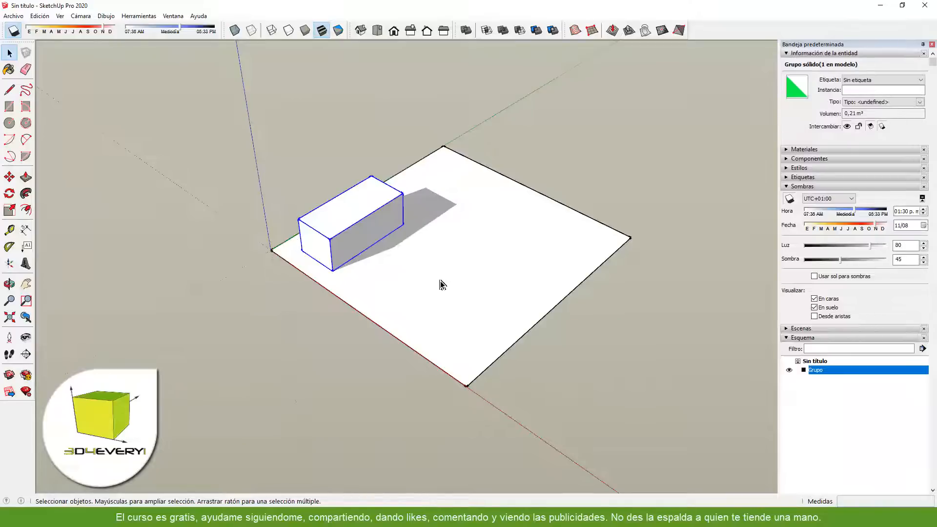
click(870, 128)
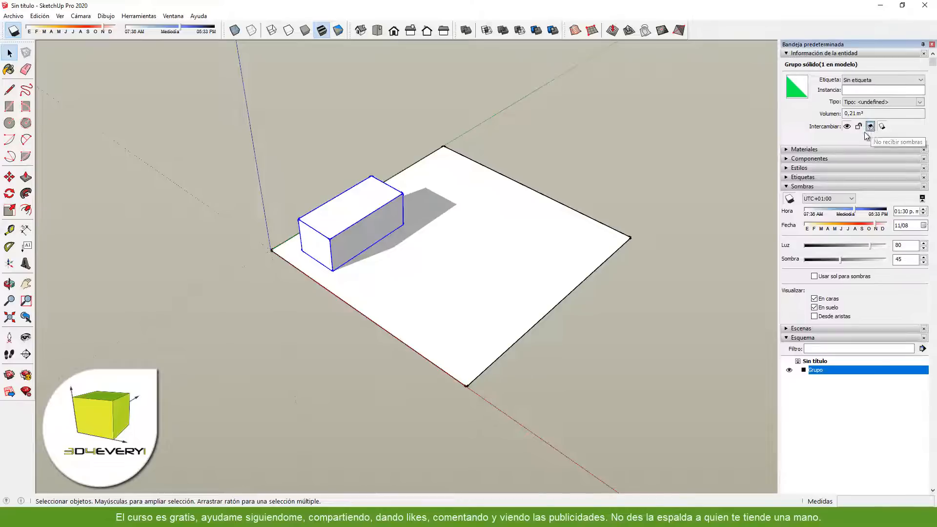
click(881, 127)
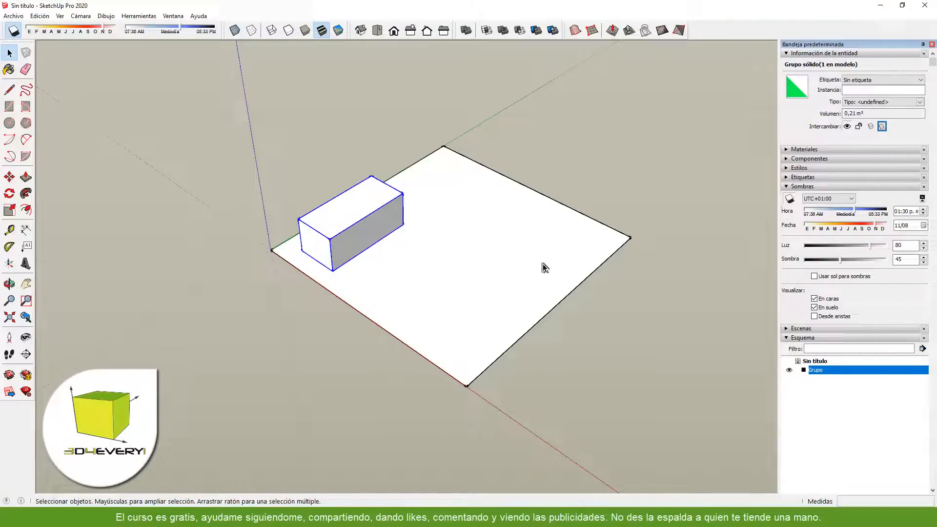
Group the ground rectangle's face together with its edges.
click(422, 283)
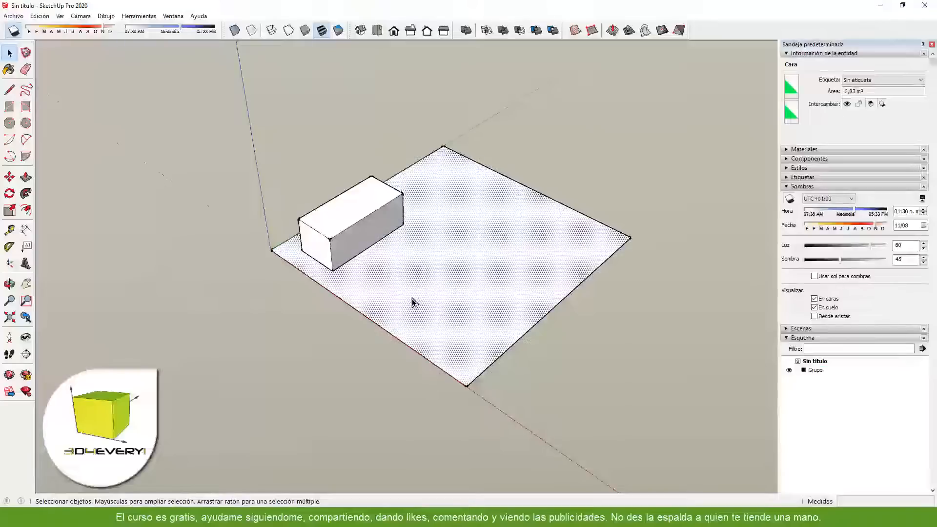
double_click(428, 303)
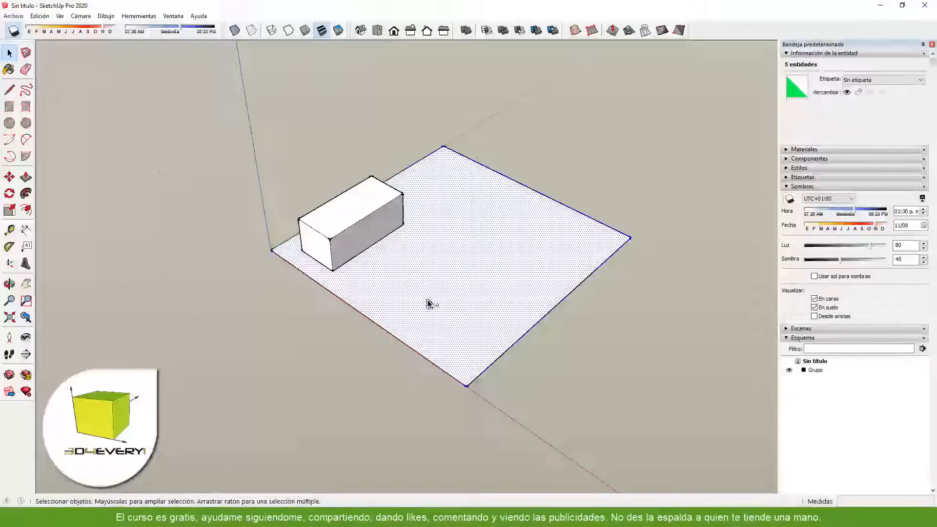
key(ctrl+g)
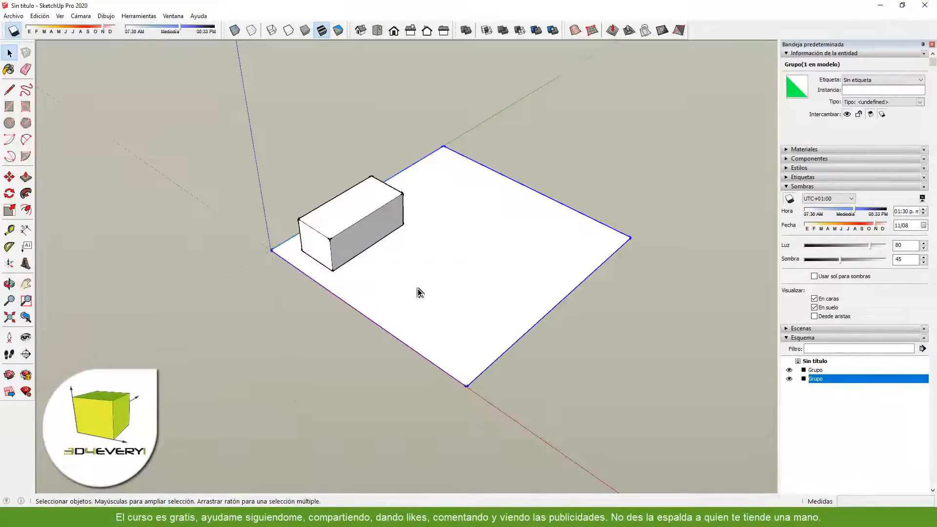
Draw a rectangle of about 0.54 by 0.40 m on the ground plane beside the large box and pull it up into a small box.
key(r)
click(386, 282)
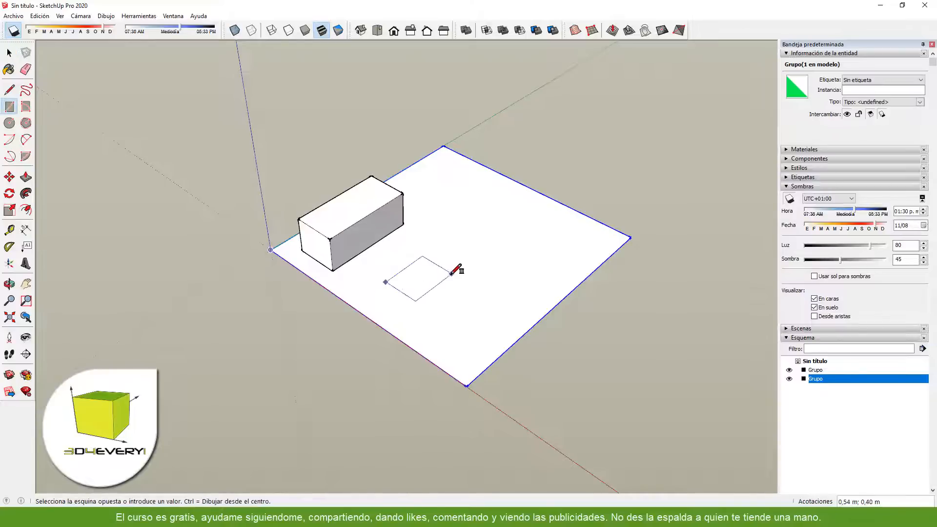
click(446, 275)
key(p)
drag(419, 278, 419, 267)
key(space)
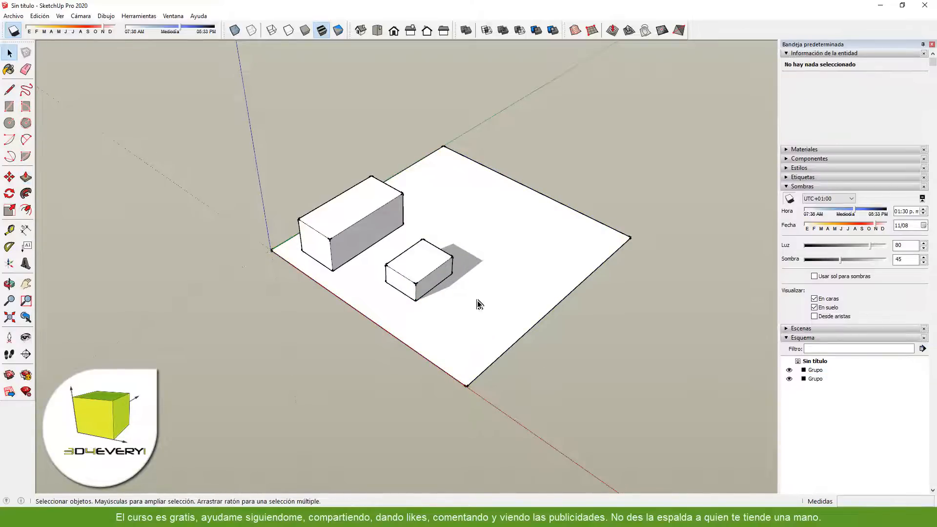
Switch the large box's receive and cast shadow settings on and off again to compare its shadow with the small box's.
click(368, 222)
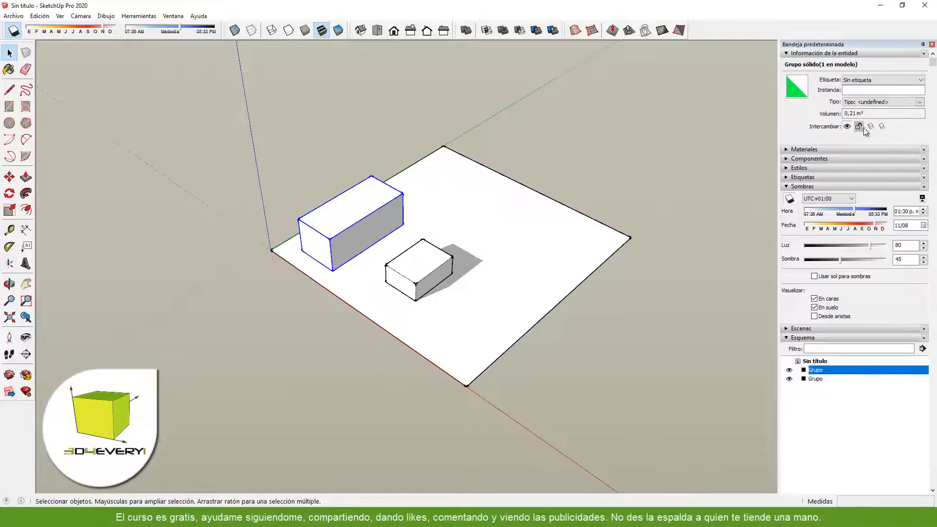
click(869, 126)
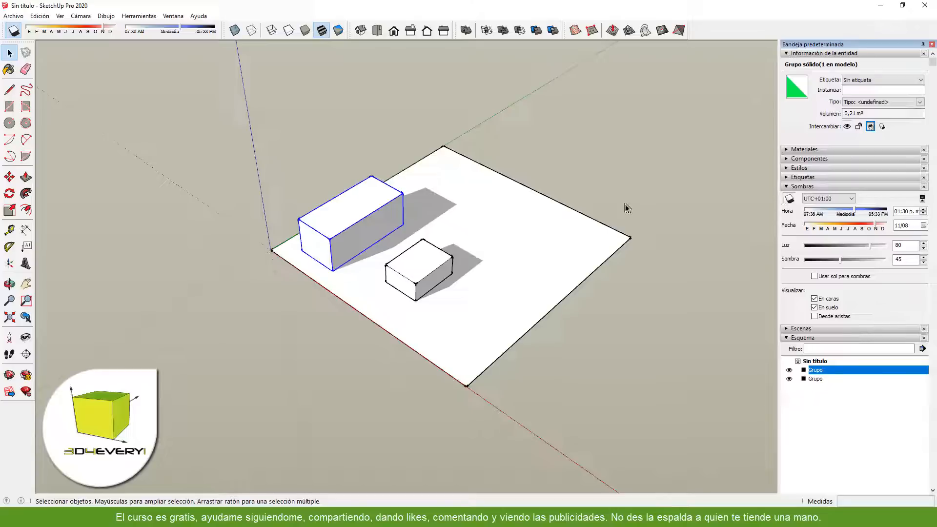
click(882, 128)
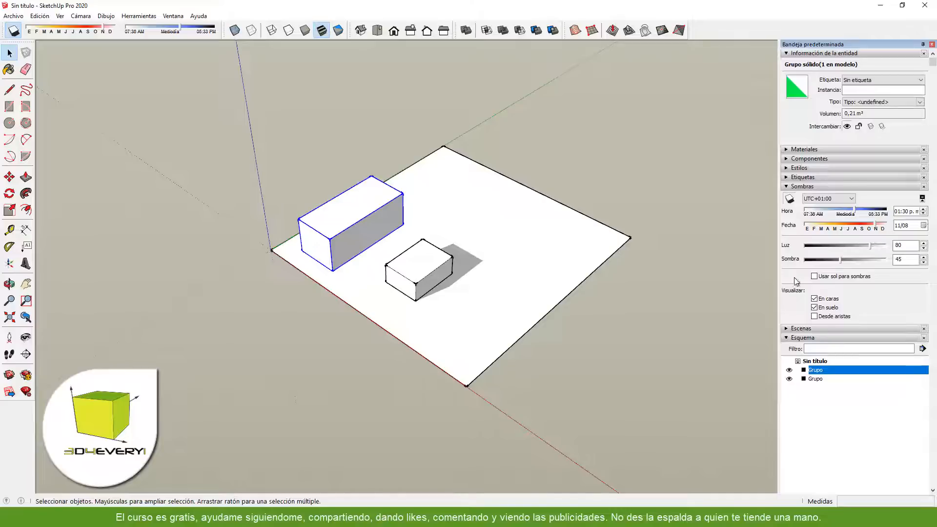
Preview sun-based face shading with shadows off, and return to displayed shadows with Usar sol para sombras disabled.
click(789, 199)
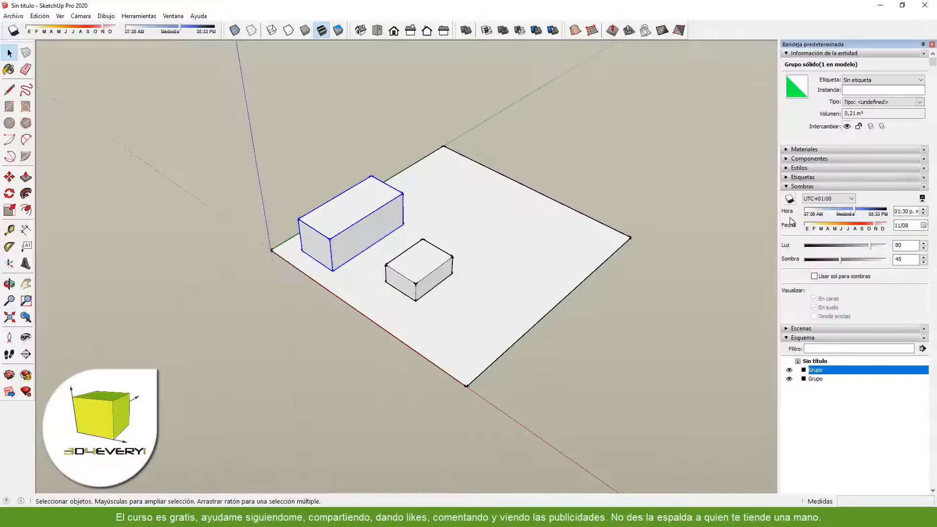
click(813, 277)
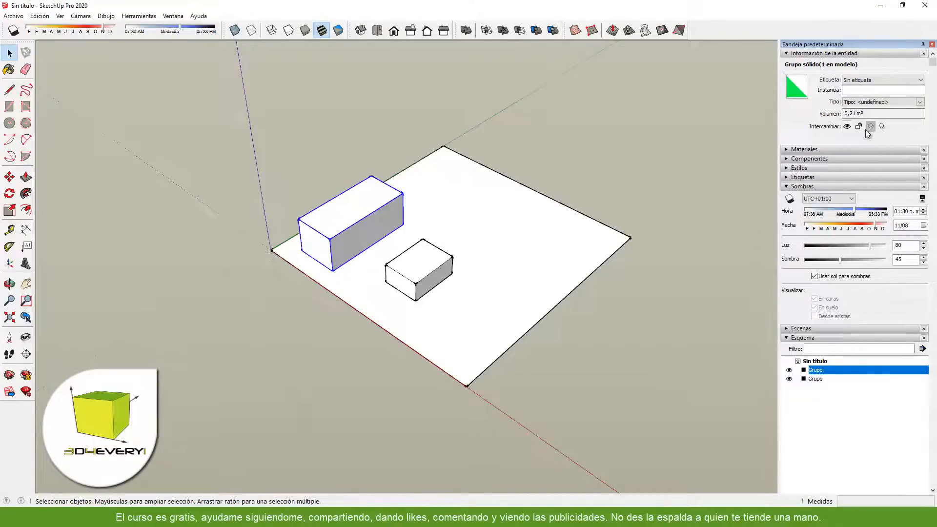
click(790, 198)
click(814, 277)
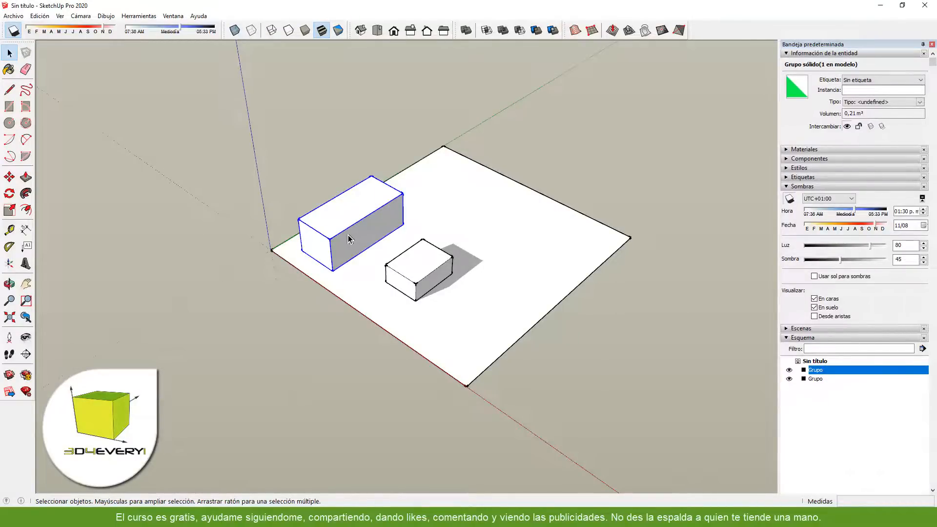
Lock the large box group, try to move it, and switch its lock off and on again.
click(858, 126)
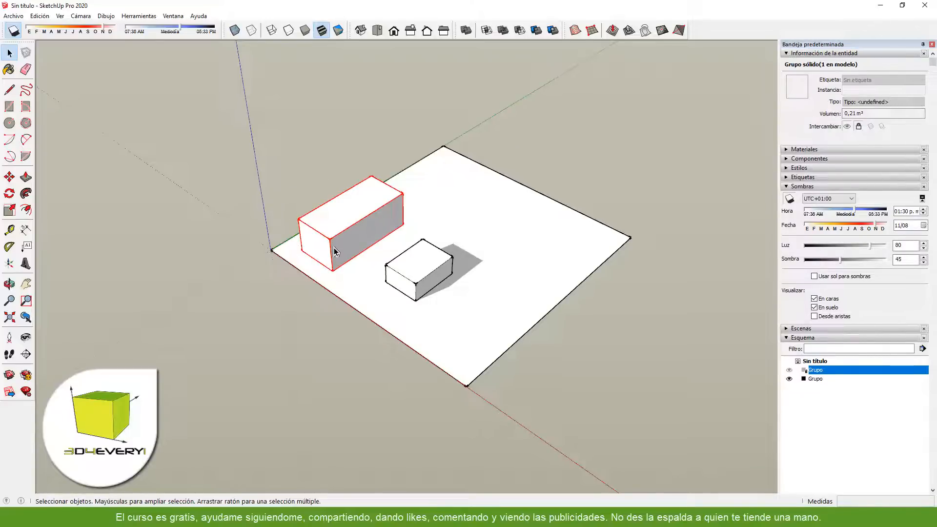
key(m)
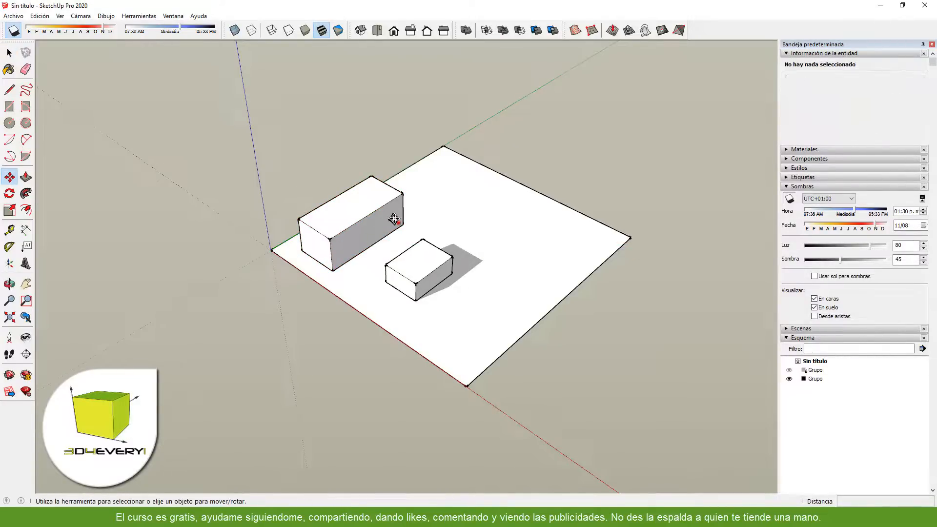
key(space)
click(372, 236)
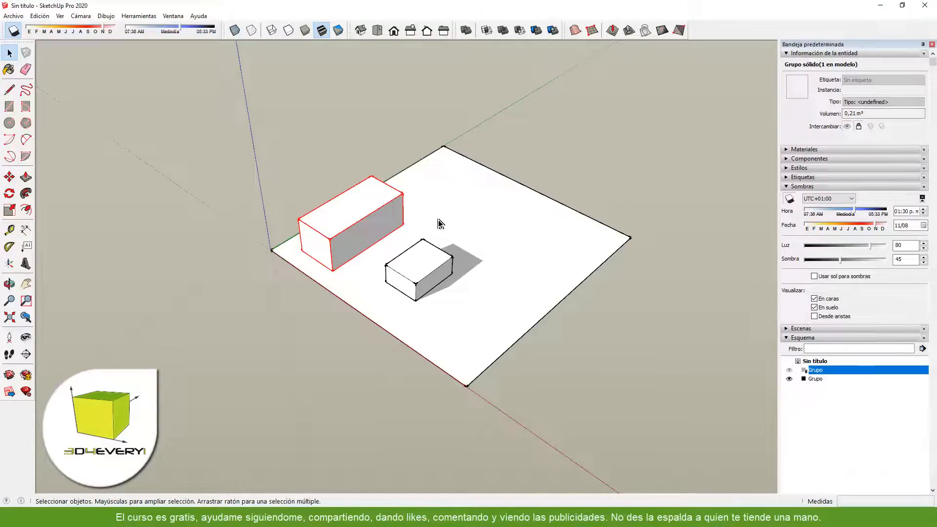
click(857, 128)
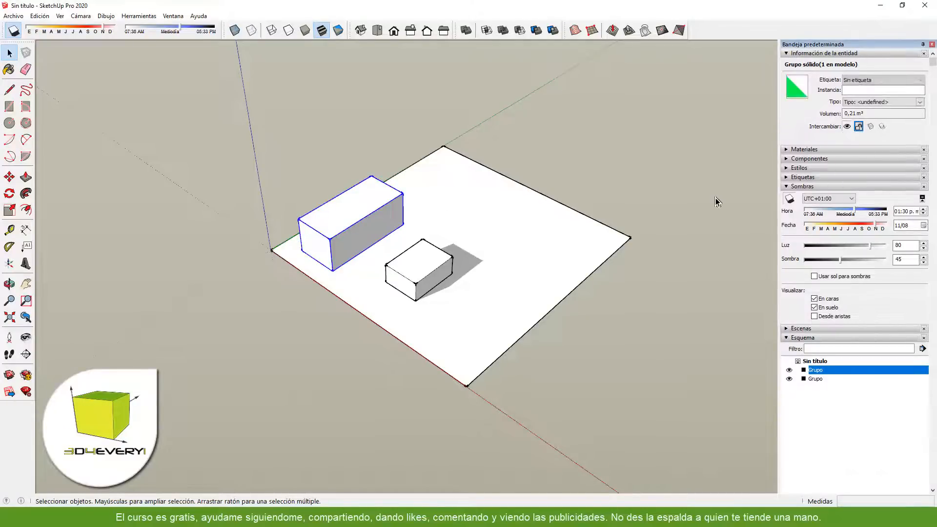
click(858, 129)
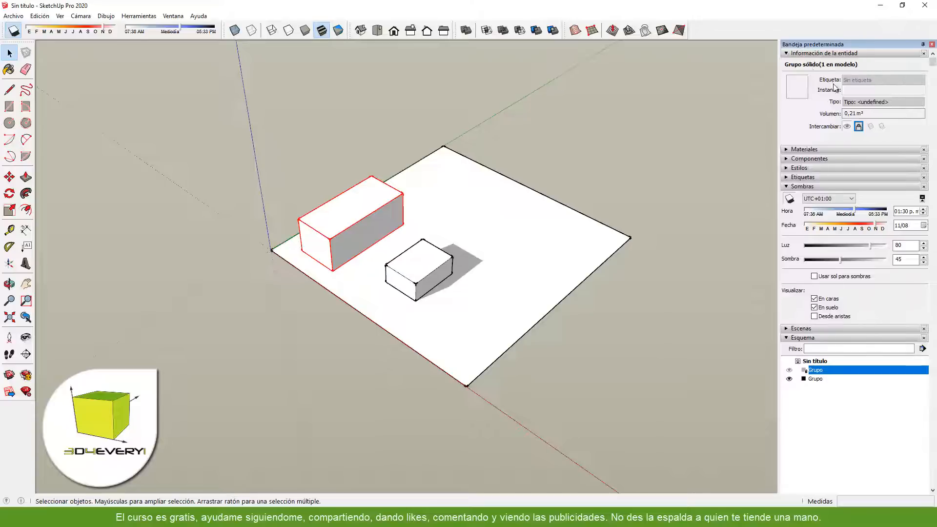
Unlock and hide the large box group, make it visible again, and select it.
click(846, 127)
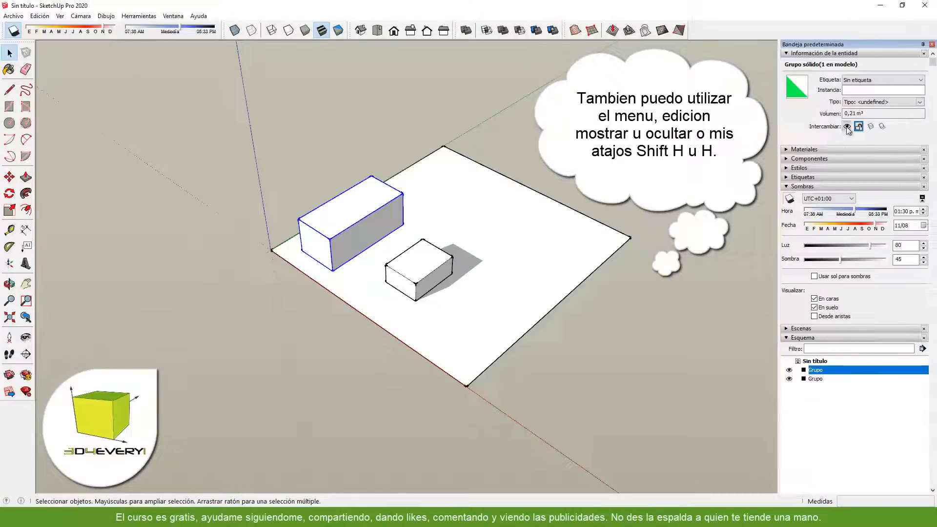
key(h)
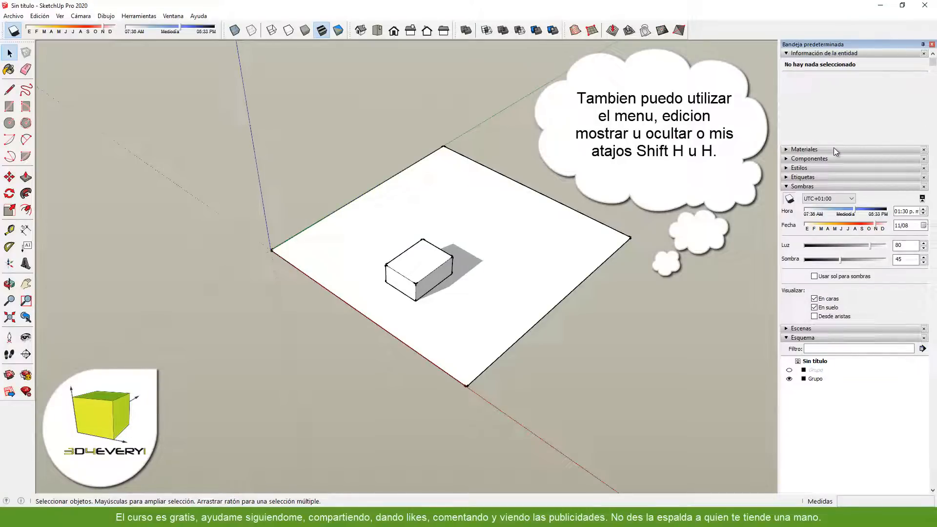
click(789, 370)
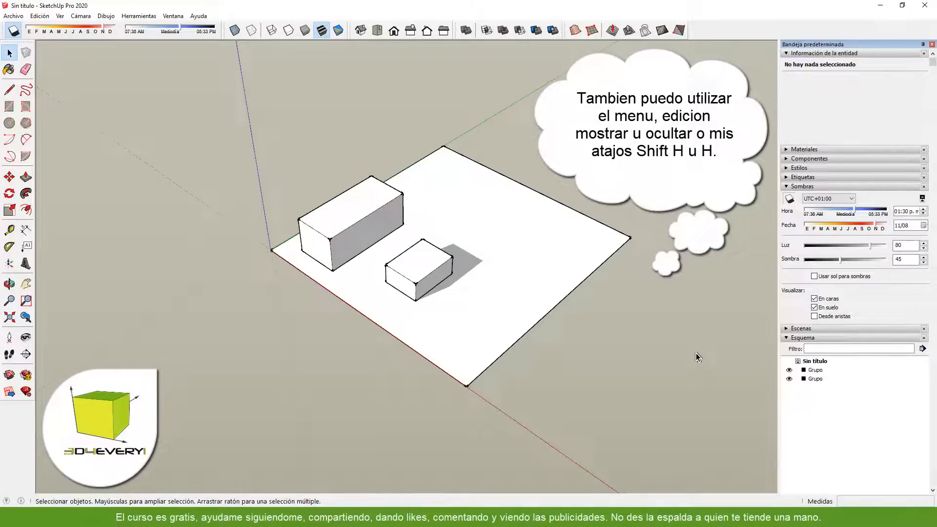
click(335, 218)
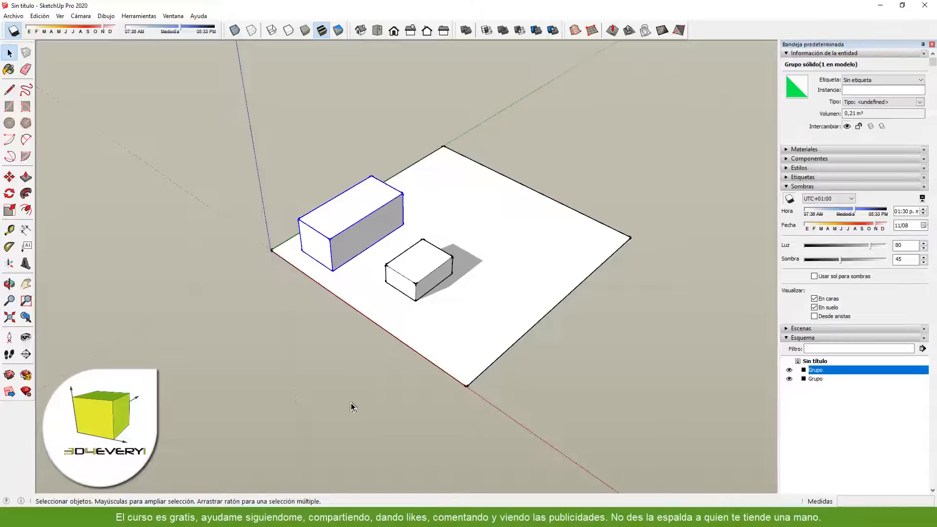